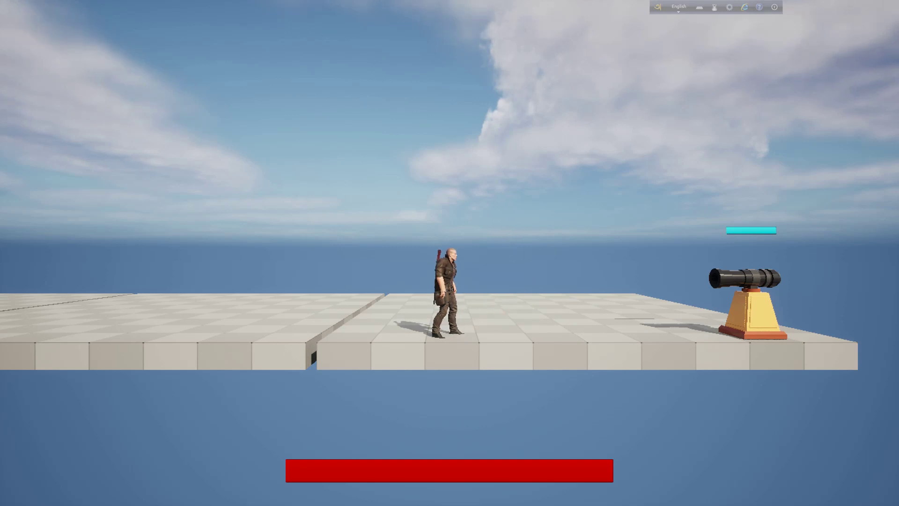
Aim the rifle at the cannon and shoot it until it is destroyed
right_click(449, 254)
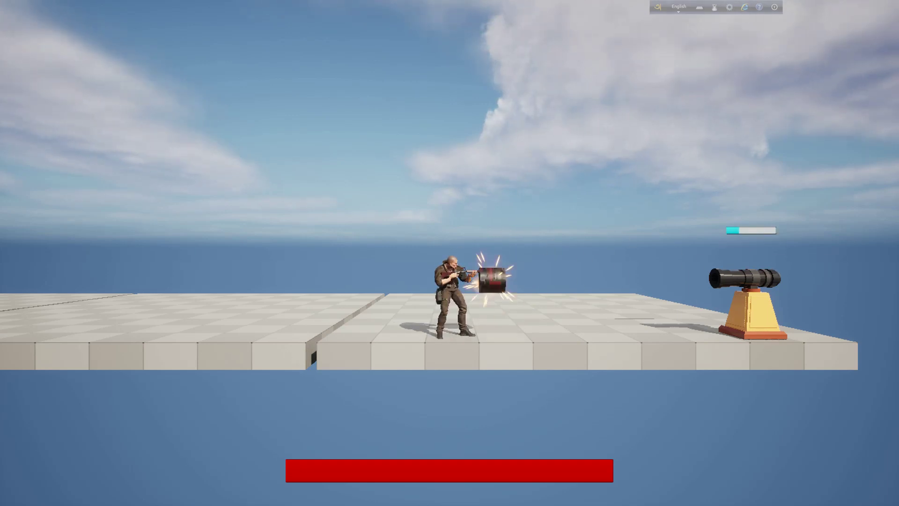
left_click(450, 253)
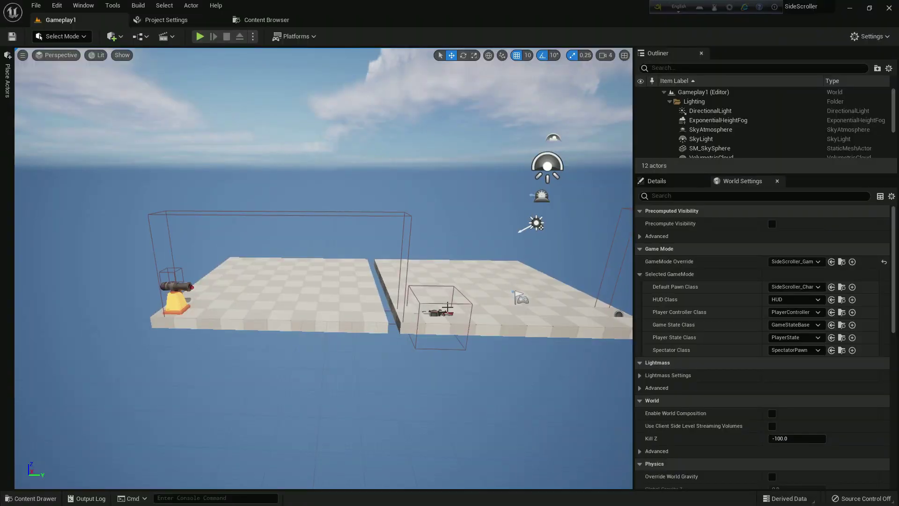
Move the BP_Spawn_Collied spawn box along X to 880
key("ctrl+space")
key("ctrl+space")
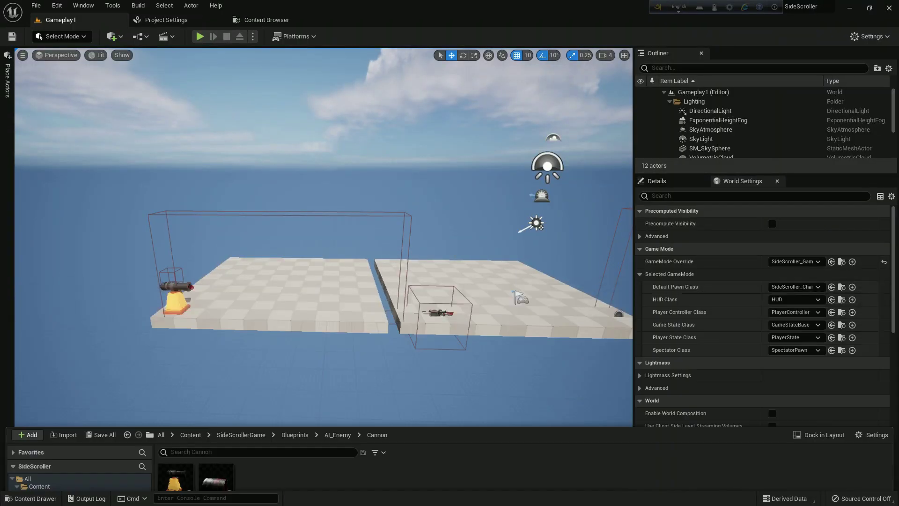
right_click_drag(448, 306, 393, 281)
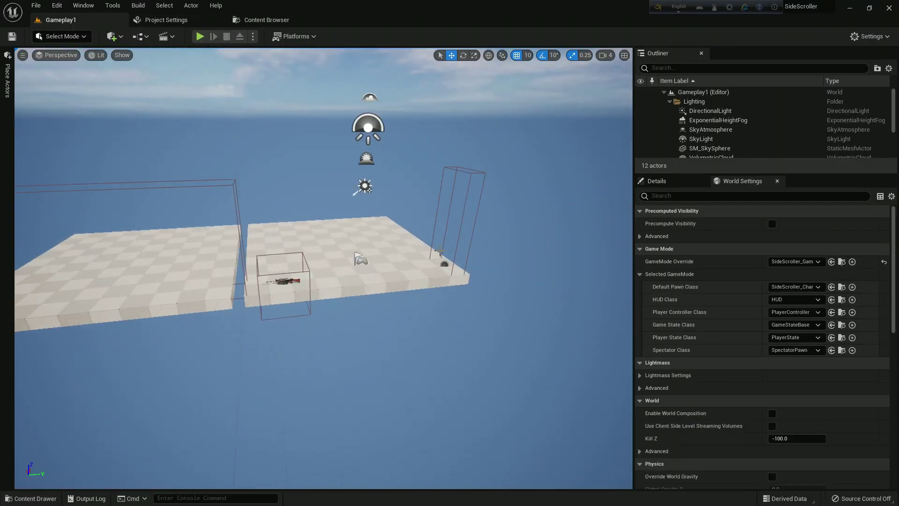
left_click(443, 263)
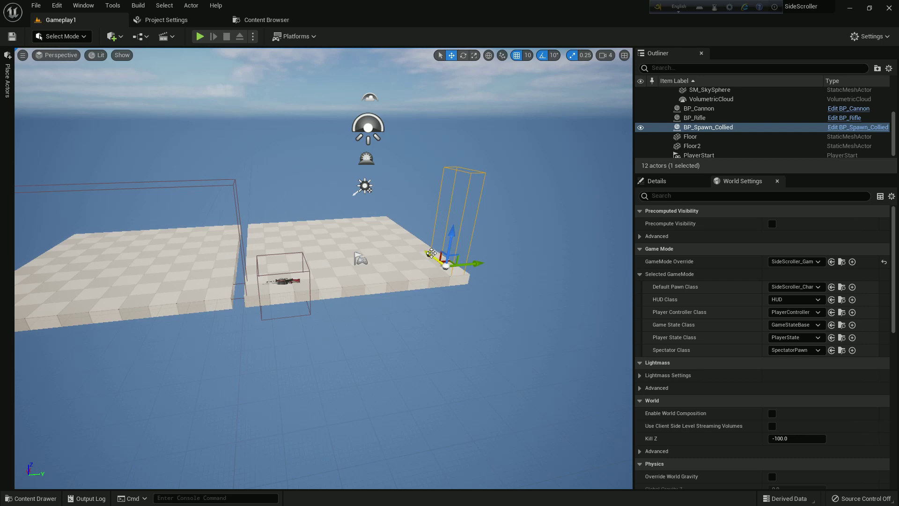
left_click(660, 181)
left_click_drag(430, 258, 360, 214)
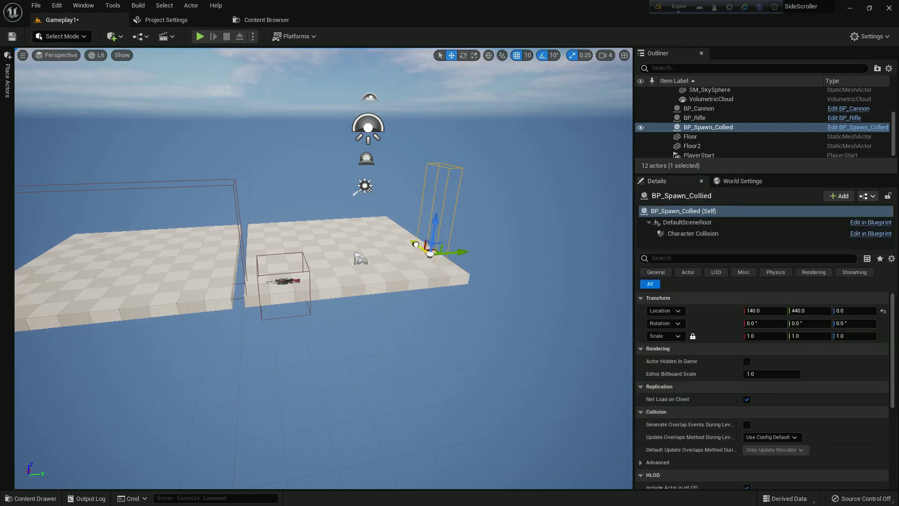
scroll(255, 286, "down", 1)
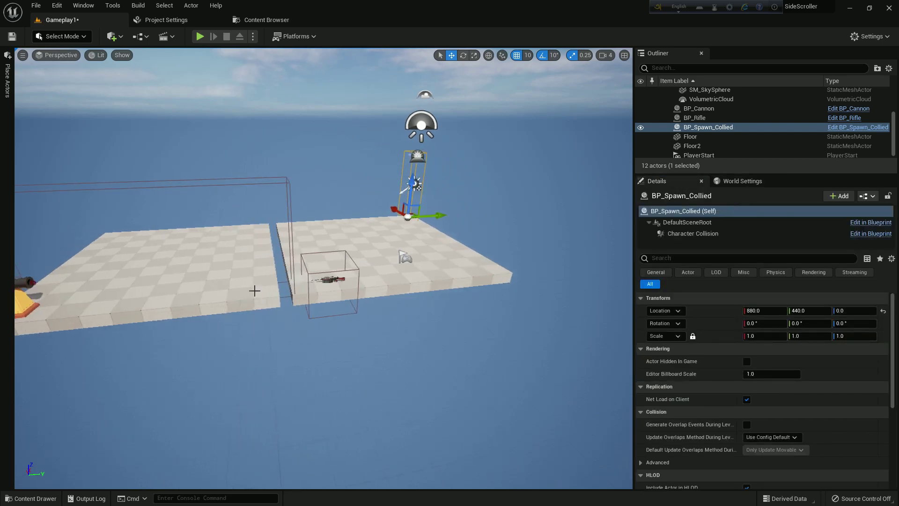
Shift Floor2 and the cannon right, then slide Floor2 left to close the gap
left_click(232, 295)
scroll(141, 285, "down", 2)
left_click(70, 295, "ctrl")
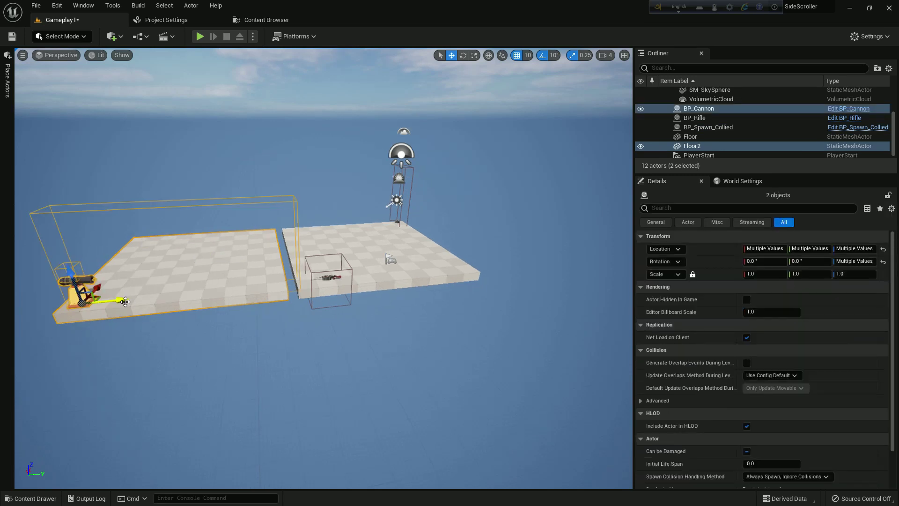
left_click_drag(119, 301, 509, 307)
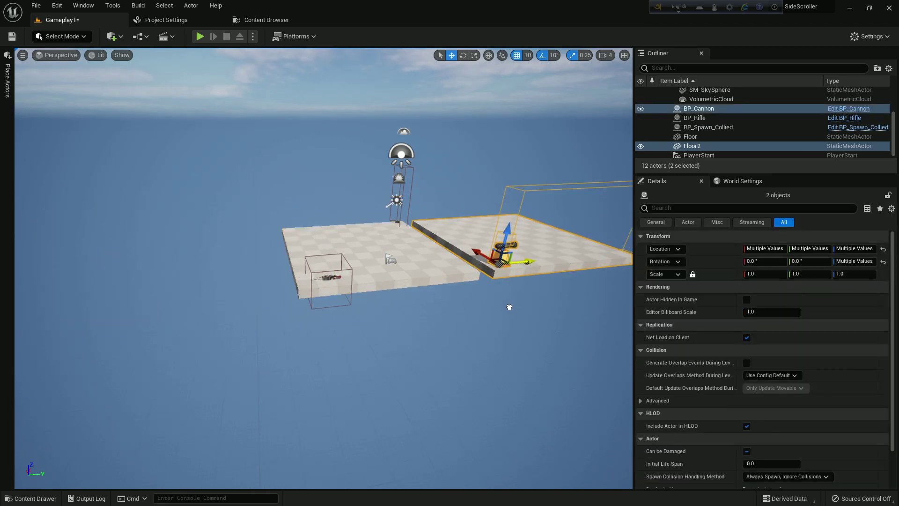
right_click_drag(467, 326, 467, 327)
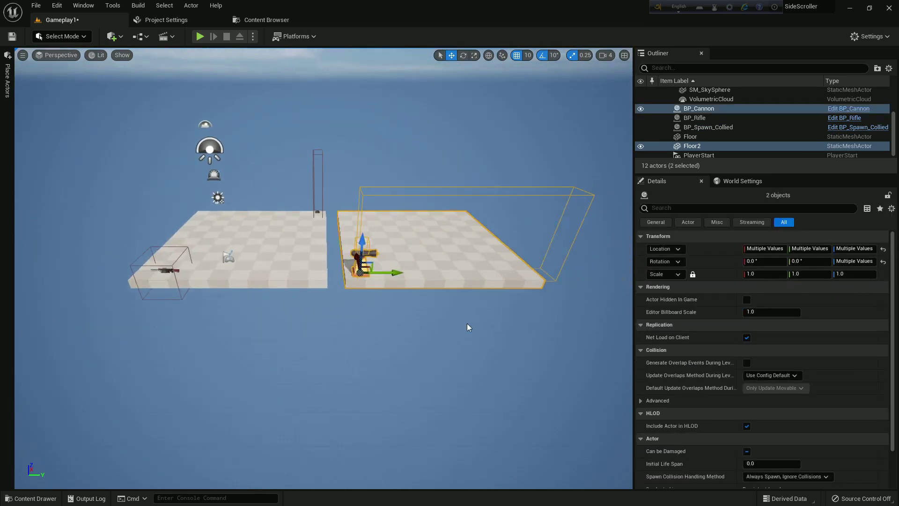
left_click(409, 264)
mouse_move(447, 236)
left_mouse_down()
mouse_move(436, 239)
mouse_move(611, 221)
left_mouse_up()
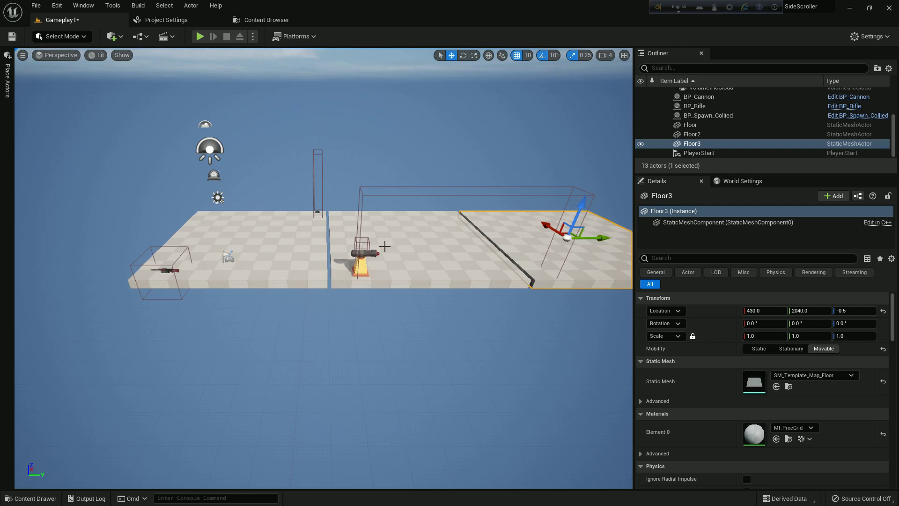
Move the cannon to the far end of the floor, turned to -90 yaw
left_click(362, 261)
middle_click_drag(336, 280, 217, 278)
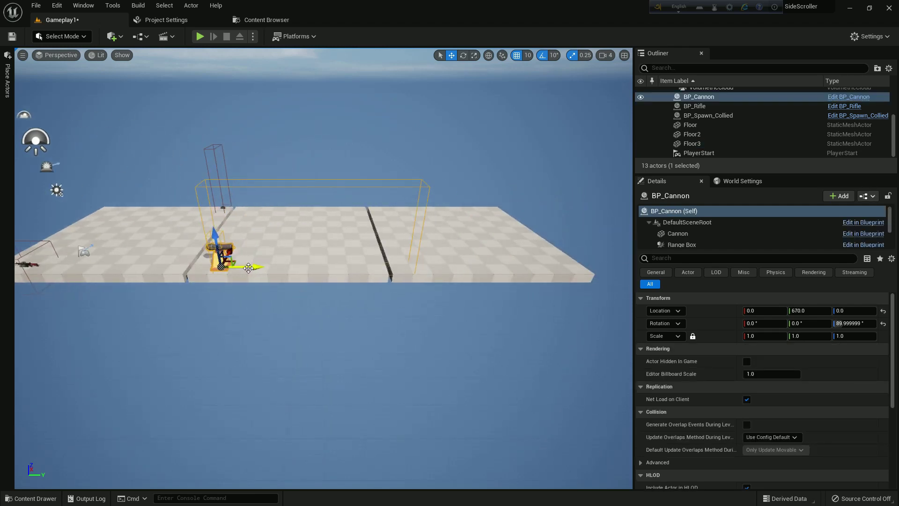
mouse_move(249, 269)
left_mouse_down()
mouse_move(582, 273)
mouse_move(591, 295)
mouse_move(621, 304)
mouse_move(611, 309)
left_mouse_up()
key("e")
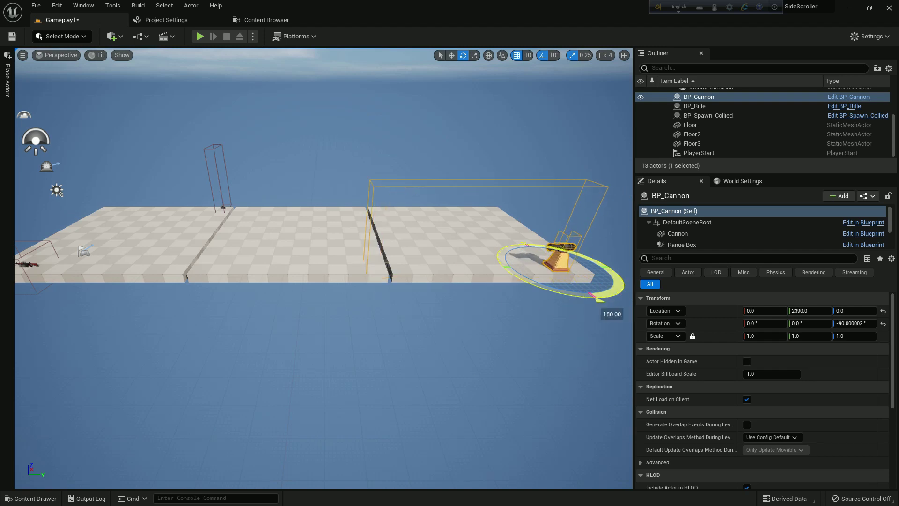
key("w")
mouse_move(408, 323)
middle_mouse_down()
mouse_move(443, 323)
mouse_move(393, 324)
middle_mouse_up()
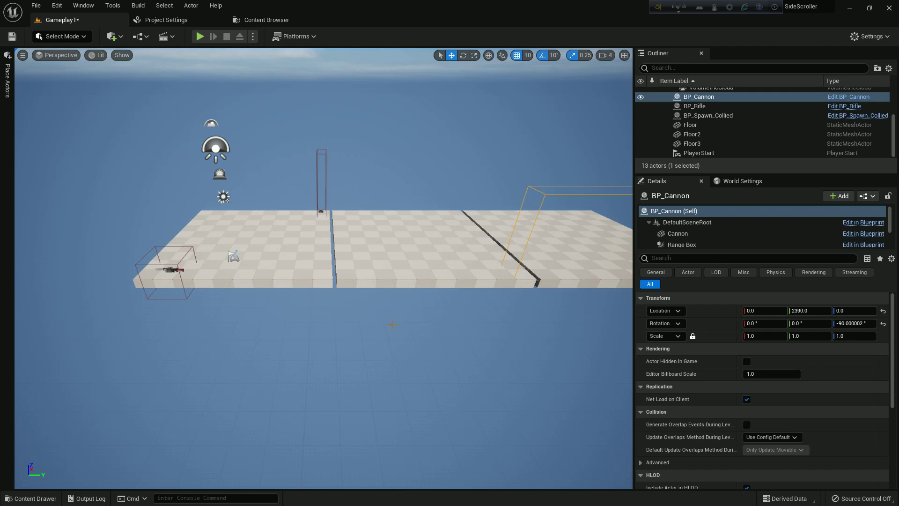
Save the Gameplay1 level and go to the Blueprints UMG folder
key("ctrl+space")
left_click(102, 290)
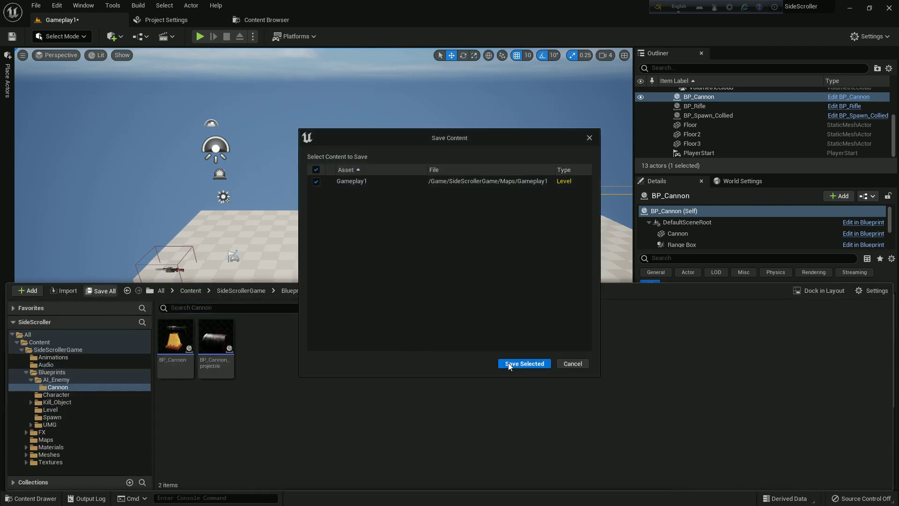
left_click(525, 362)
left_click(53, 371)
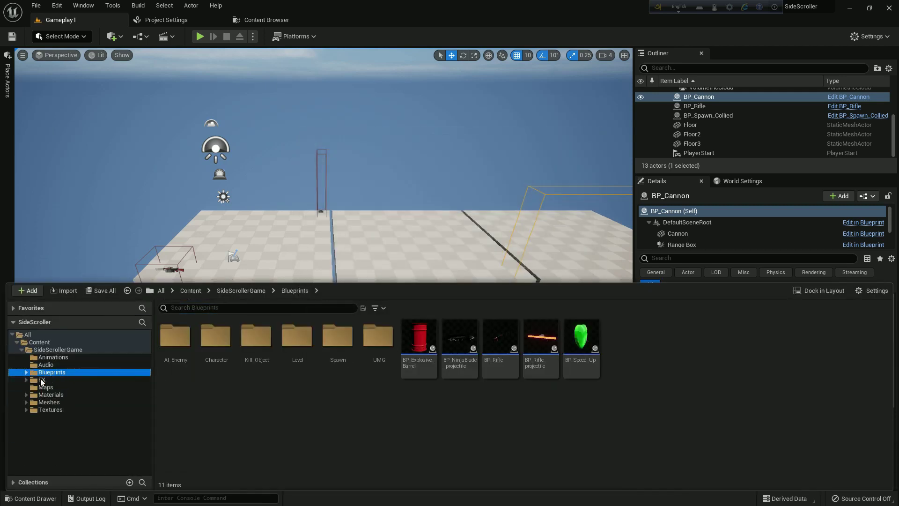
double_click(383, 354)
Create a User Widget blueprint named WB_AI_Health in the UMG folder and save it
right_click(332, 407)
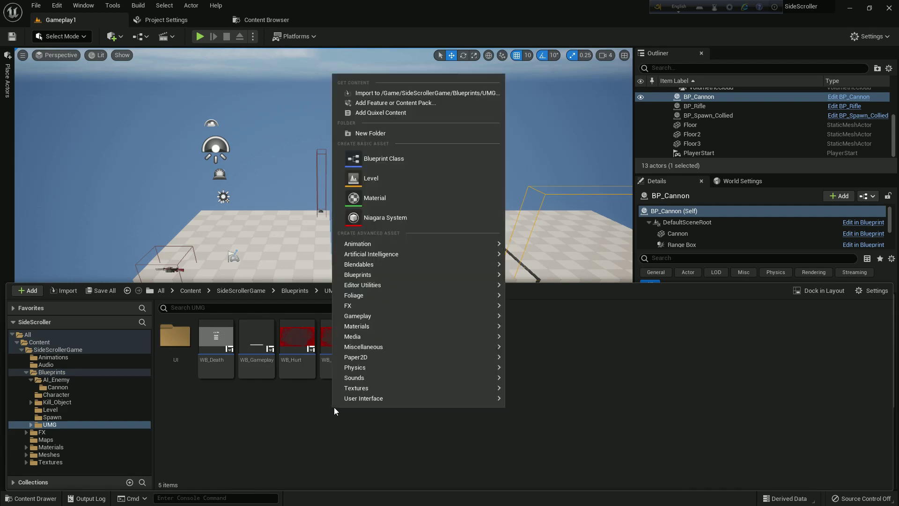
mouse_move(393, 398)
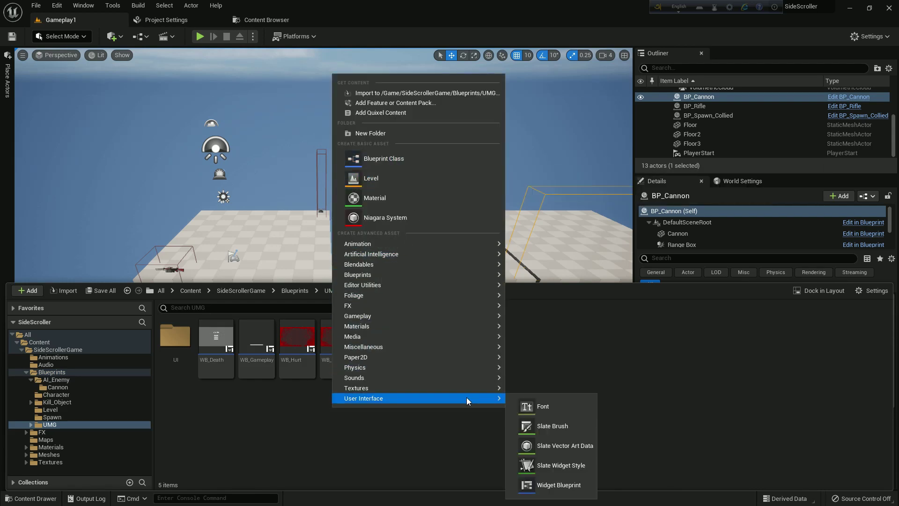
left_click(554, 485)
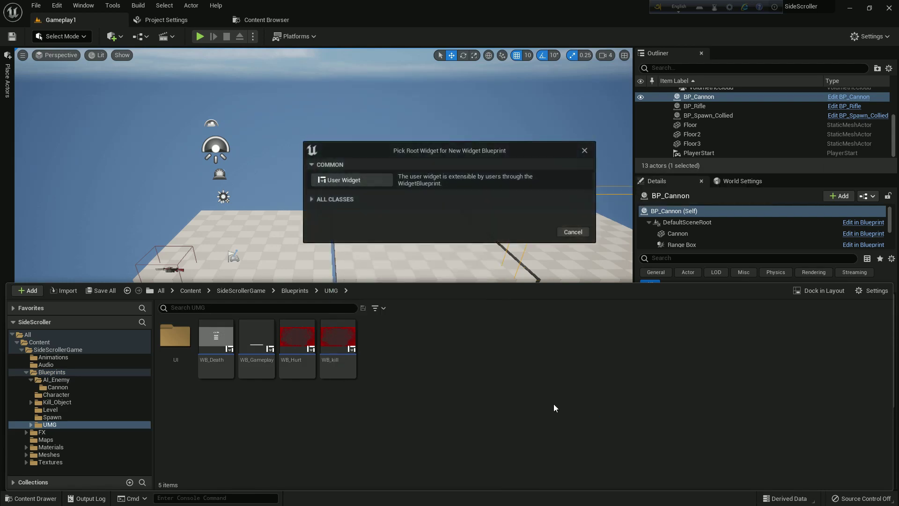
left_click(380, 185)
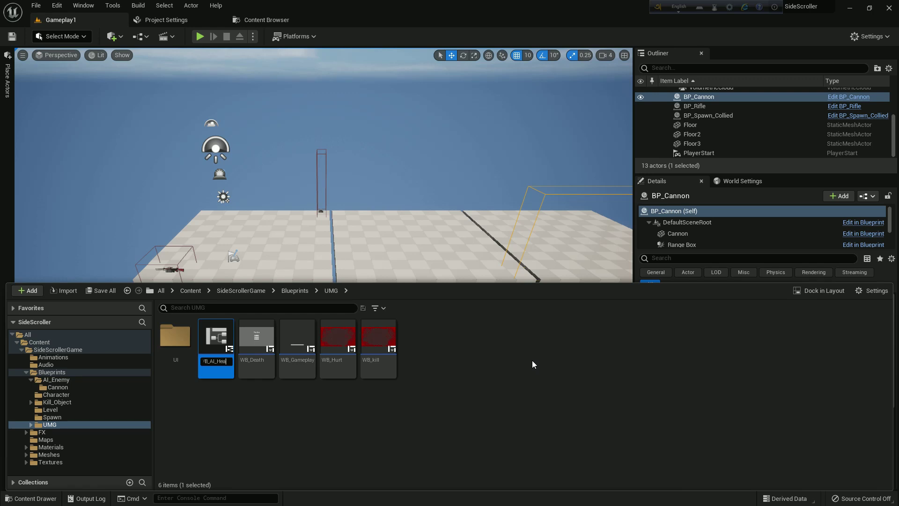
key("Return")
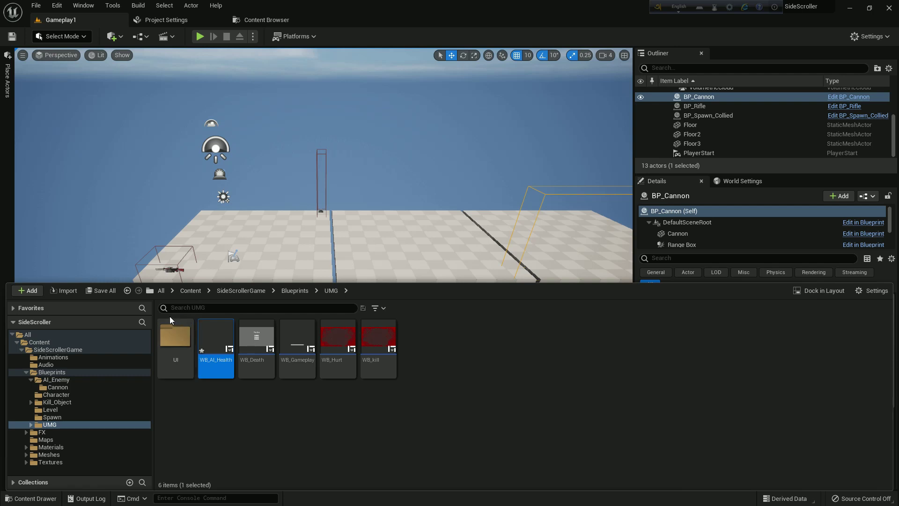
left_click(100, 290)
left_click(497, 362)
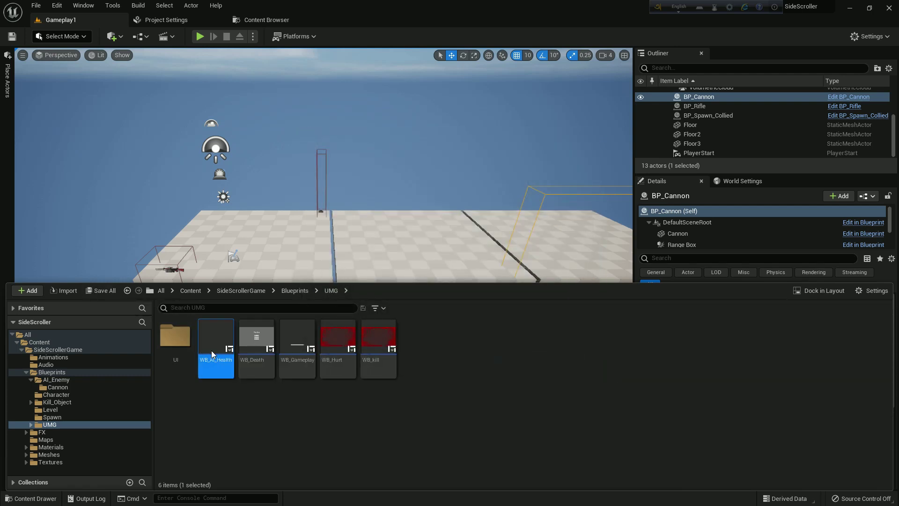
Add a Canvas Panel to WB_AI_Health and place a Progress Bar inside it
key("ctrl+space")
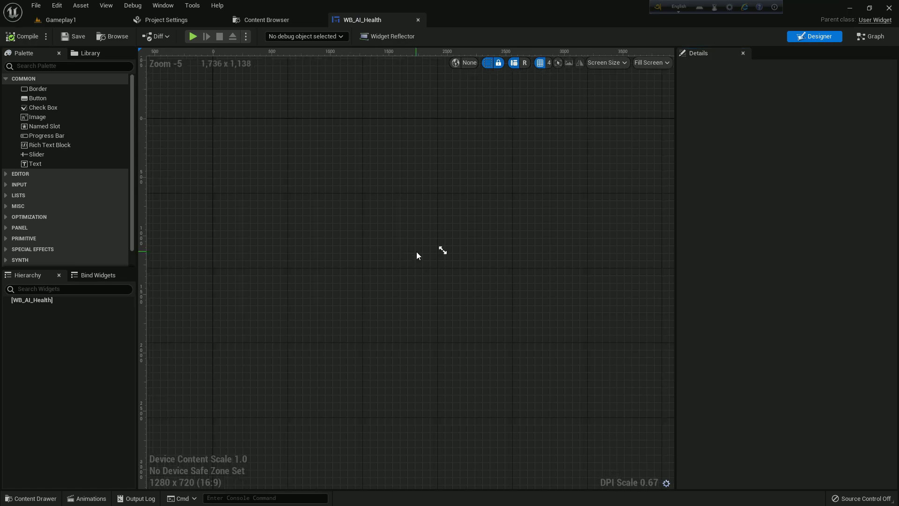
scroll(418, 251, "down", 1)
scroll(418, 252, "down", 1)
scroll(418, 252, "down", 3)
scroll(419, 253, "up", 4)
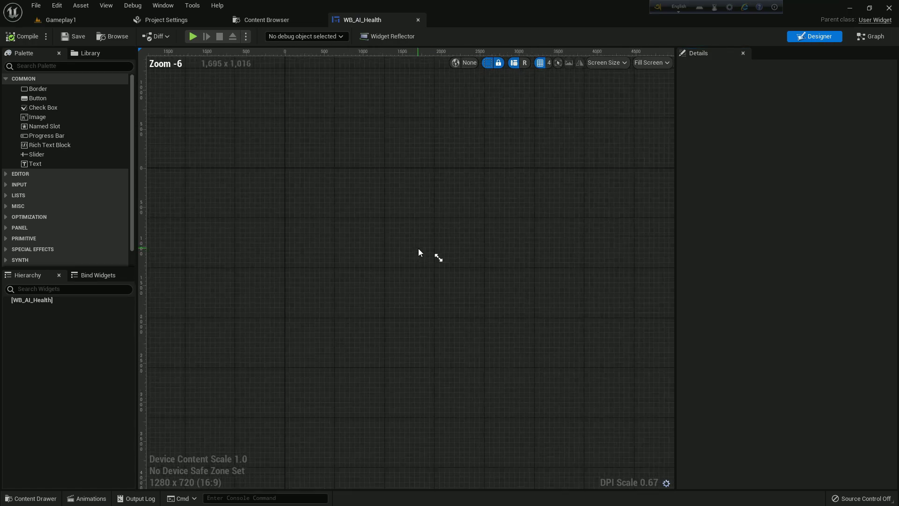
scroll(200, 120, "up", 1)
left_click(53, 65)
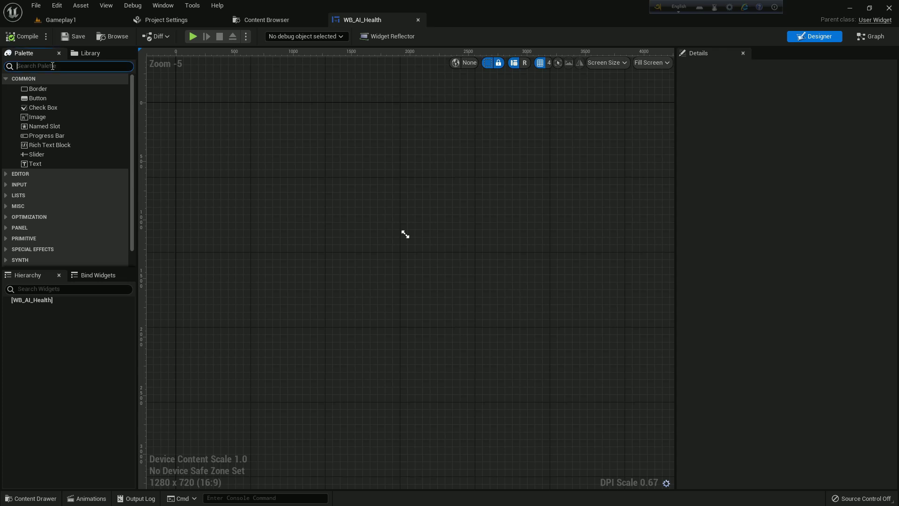
type("can")
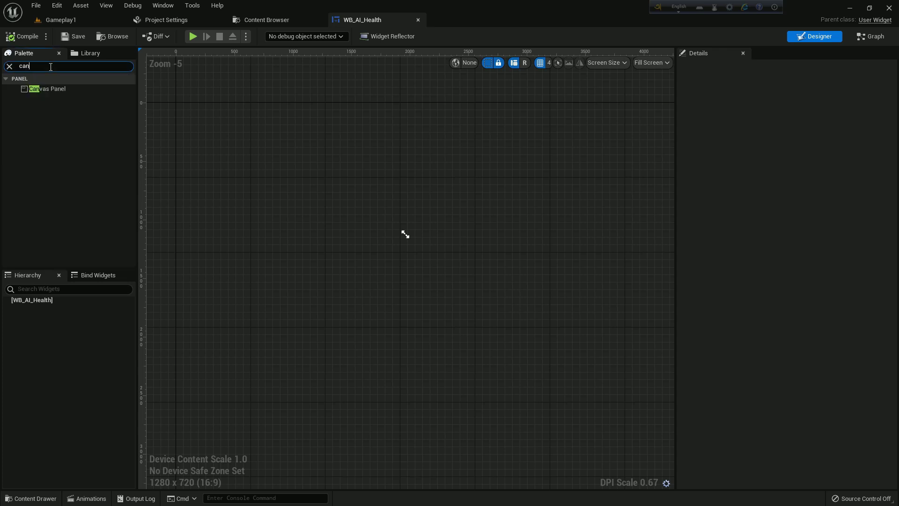
left_click_drag(43, 88, 44, 302)
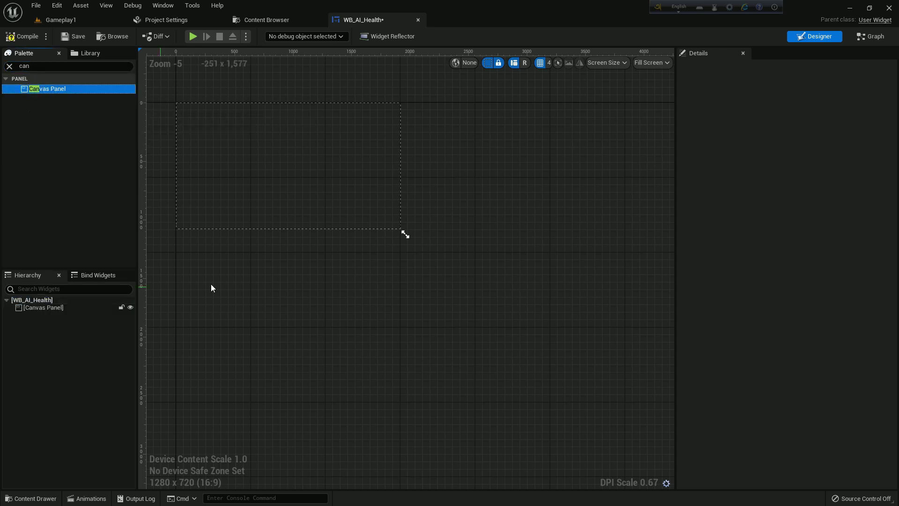
scroll(210, 241, "up", 2)
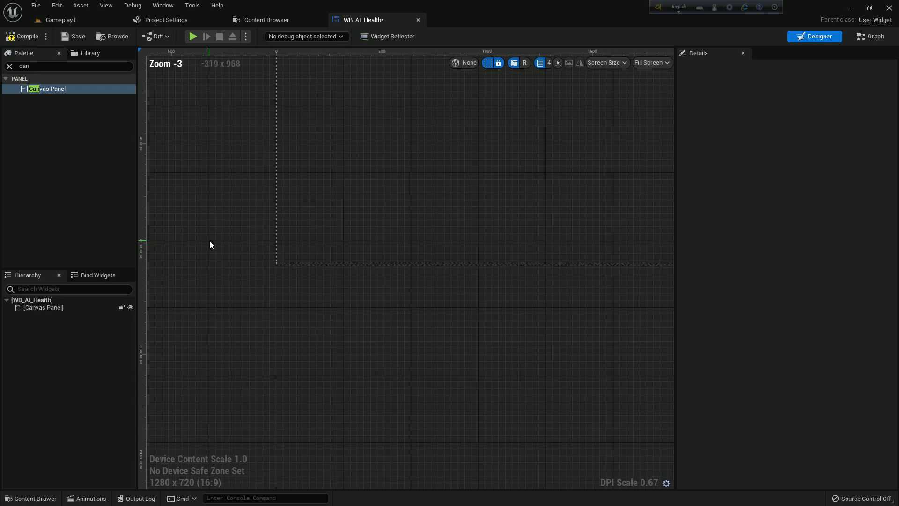
left_click(36, 67)
type("g")
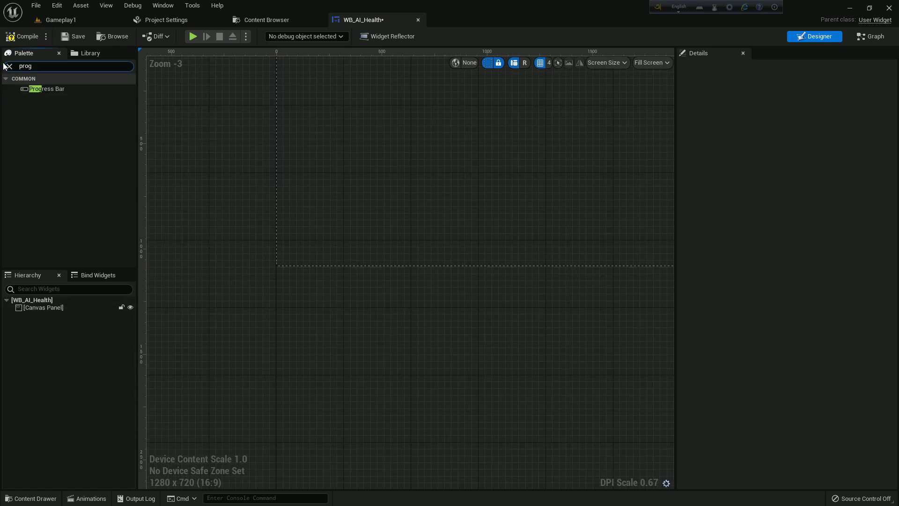
left_click(57, 89)
left_click_drag(41, 90, 42, 307)
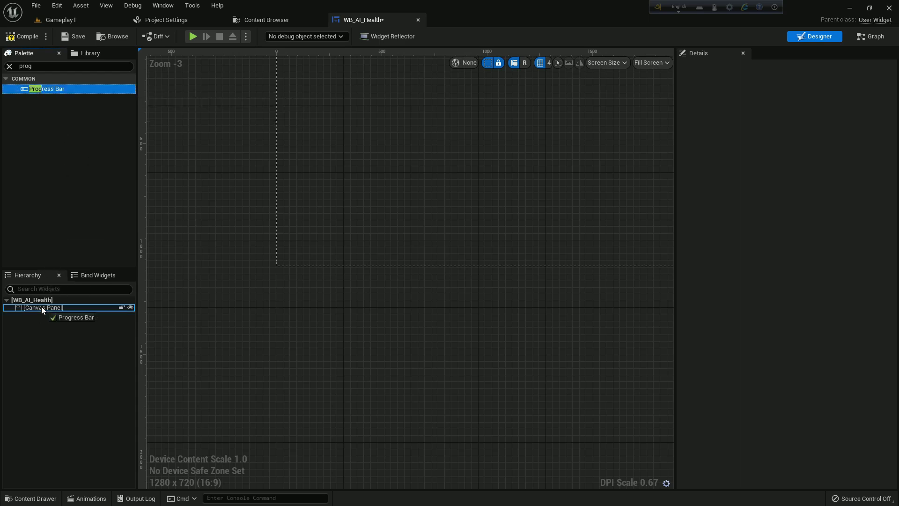
Set the widget designer preview to Desired size, centred on the progress bar
left_click(58, 308)
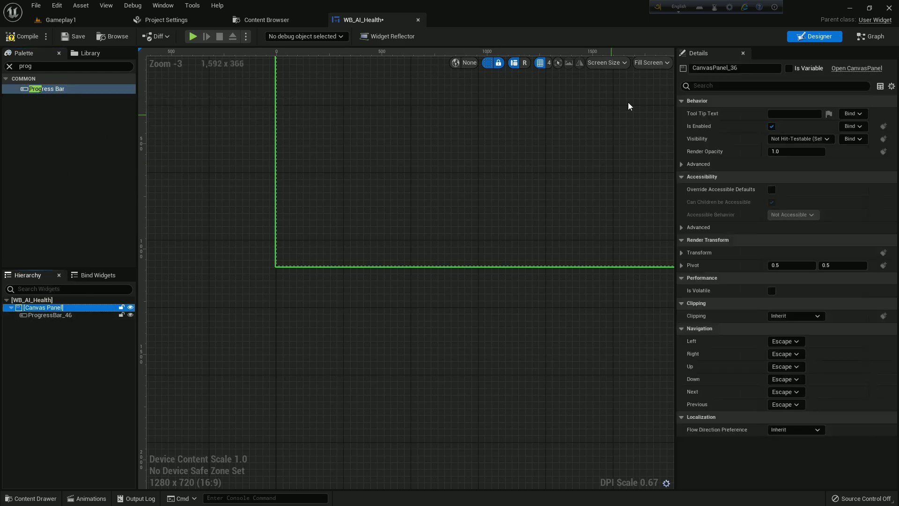
right_click_drag(600, 193, 489, 335)
right_click_drag(562, 224, 612, 203)
left_click(651, 62)
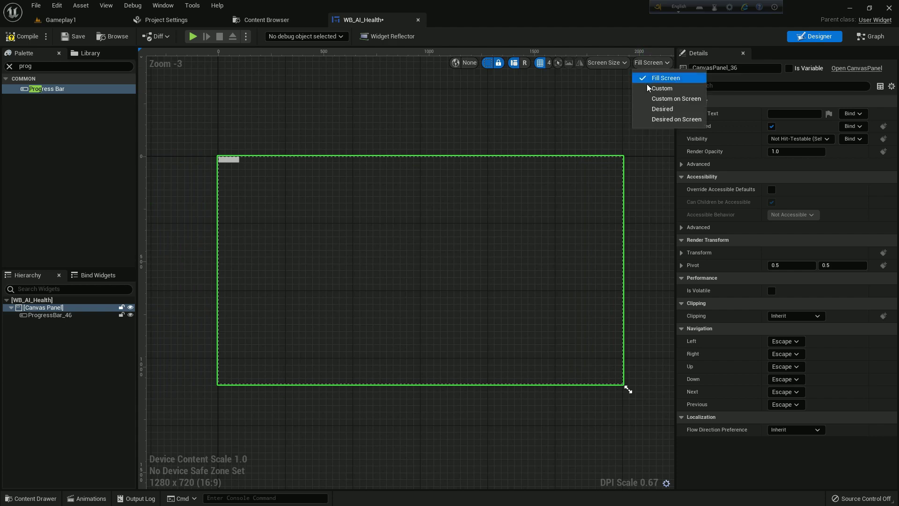
left_click(660, 110)
right_click_drag(294, 237, 424, 291)
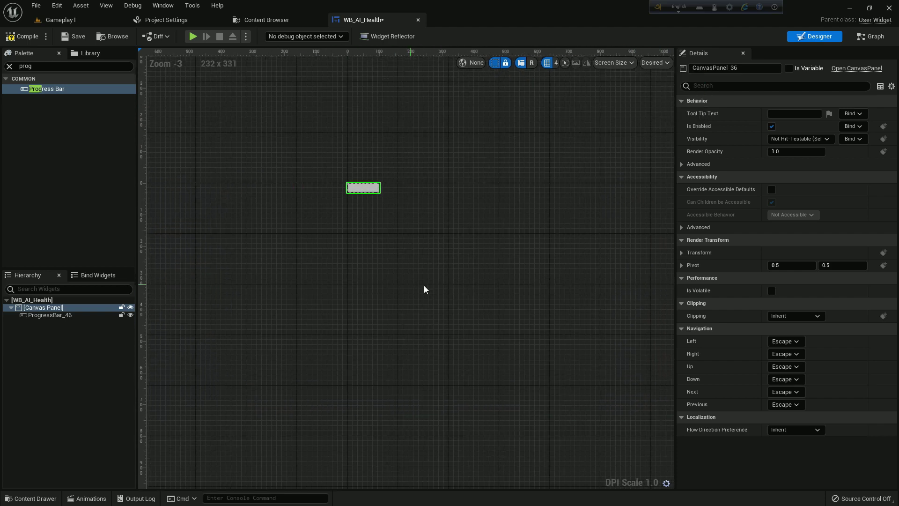
Rename the bar HealthProgressBar, set its Size Y to 15, and compile
left_click(51, 315)
double_click(70, 314)
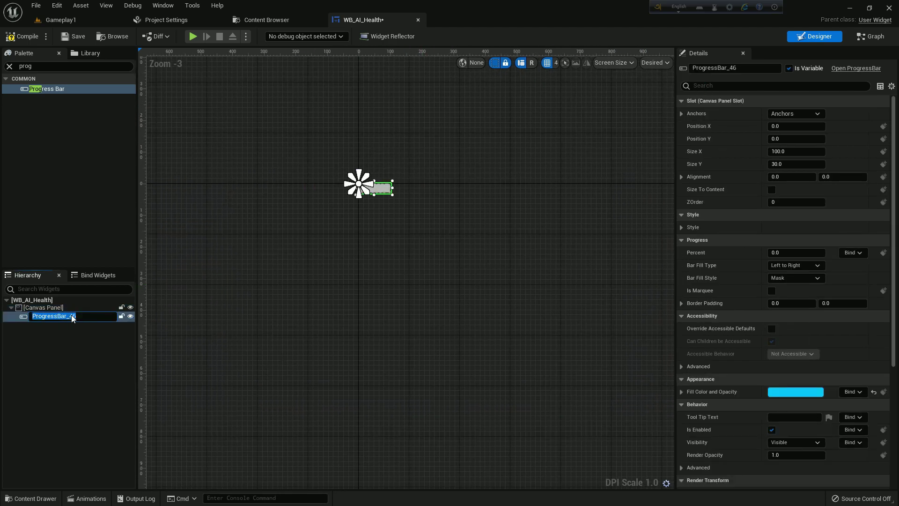
key("End")
type("He")
key("Return")
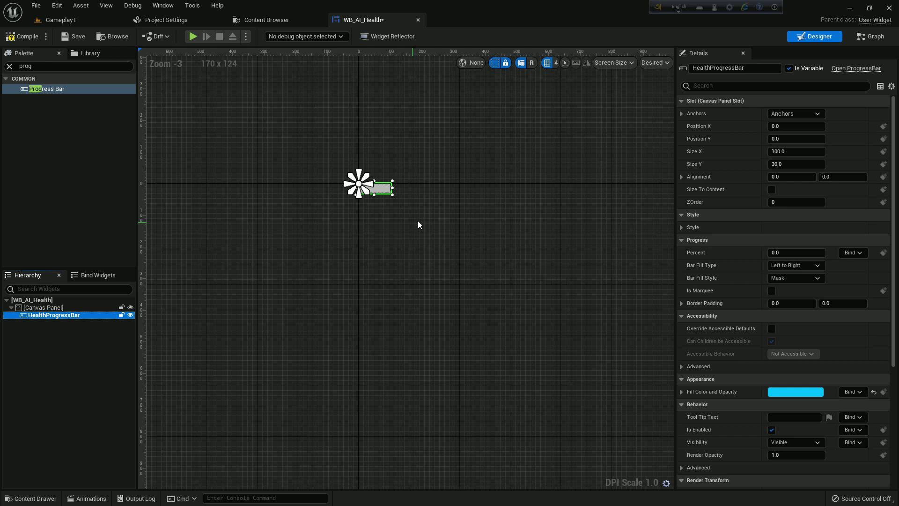
left_click(791, 166)
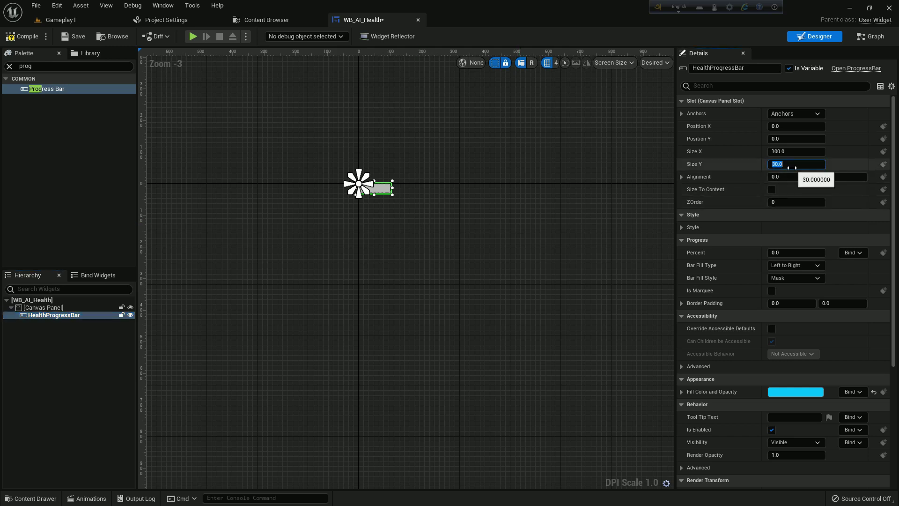
type("15")
key("Return")
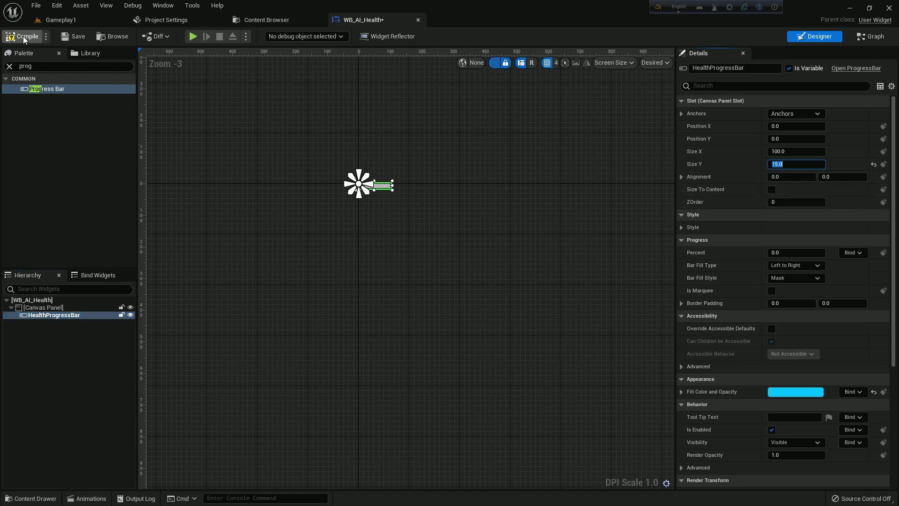
left_click(23, 36)
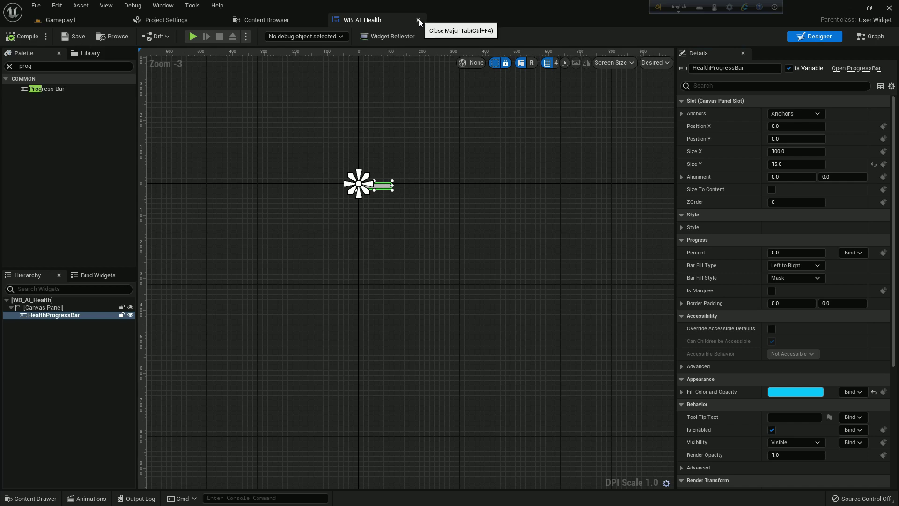
Return to Gameplay1 and select BP_Cannon in the Cannon folder
left_click(86, 19)
key("ctrl+space")
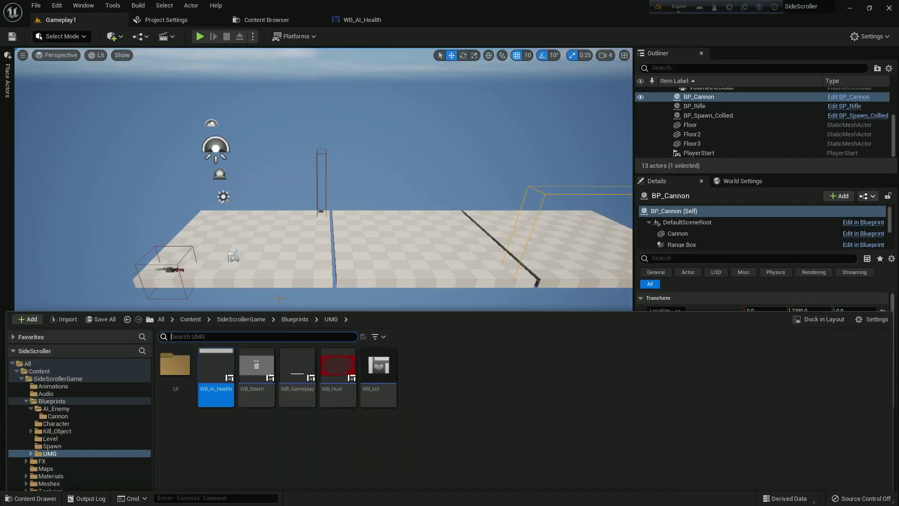
left_click(74, 384)
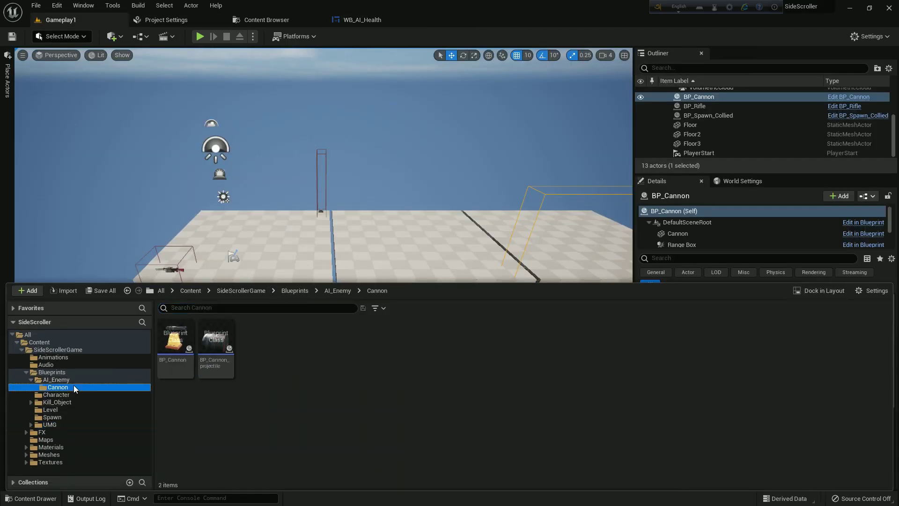
left_click(175, 347)
Assign WB_AI_Health as the Widget component's Widget Class, then compile and save BP_Cannon
double_click(176, 346)
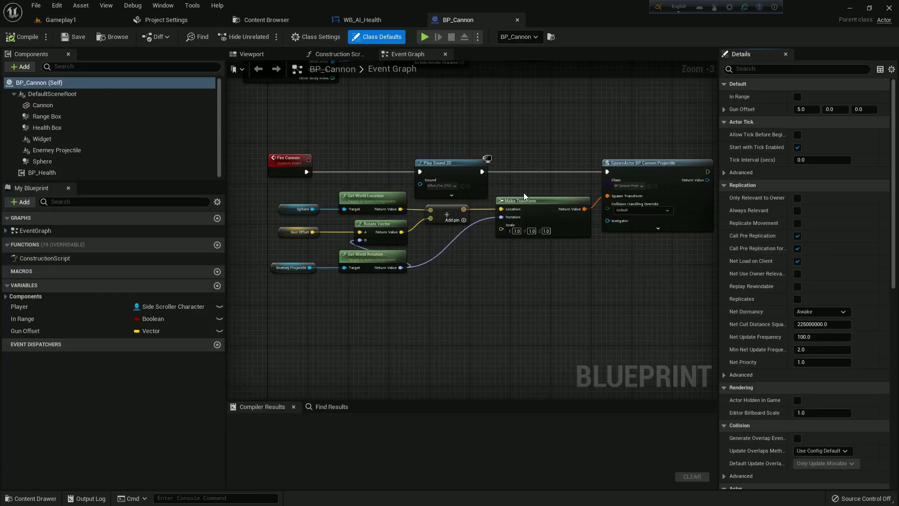
scroll(524, 196, "down", 2)
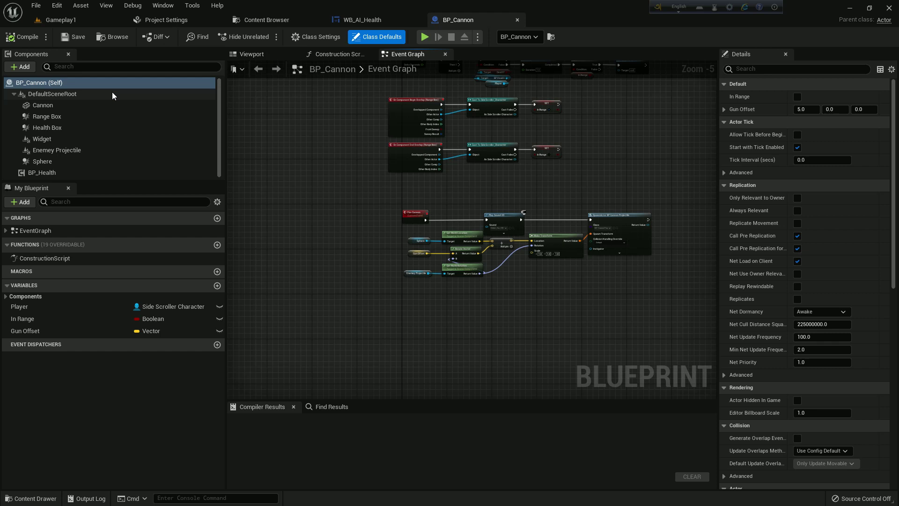
left_click(42, 138)
left_click(252, 54)
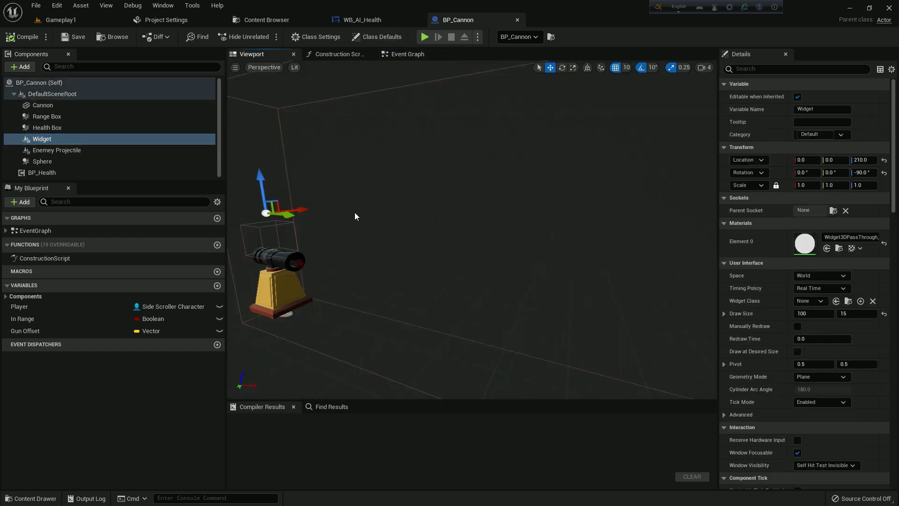
right_click_drag(476, 260, 436, 263)
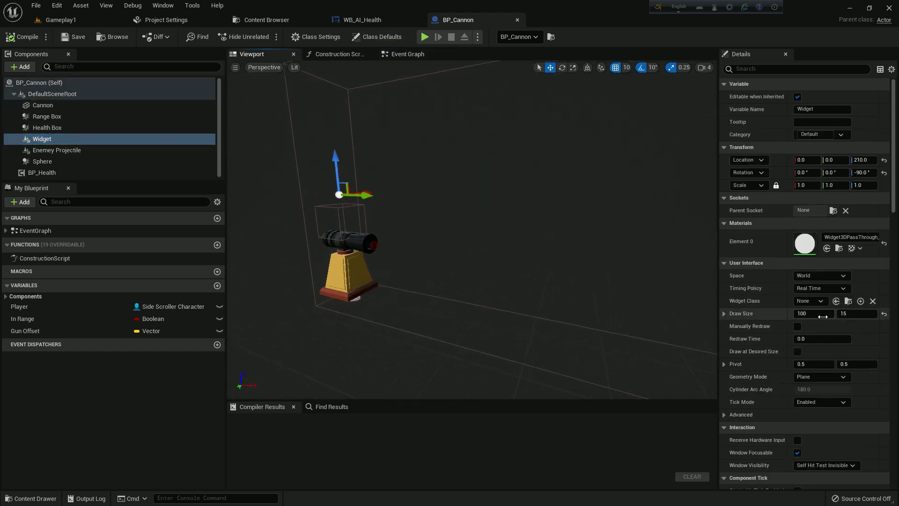
left_click(808, 300)
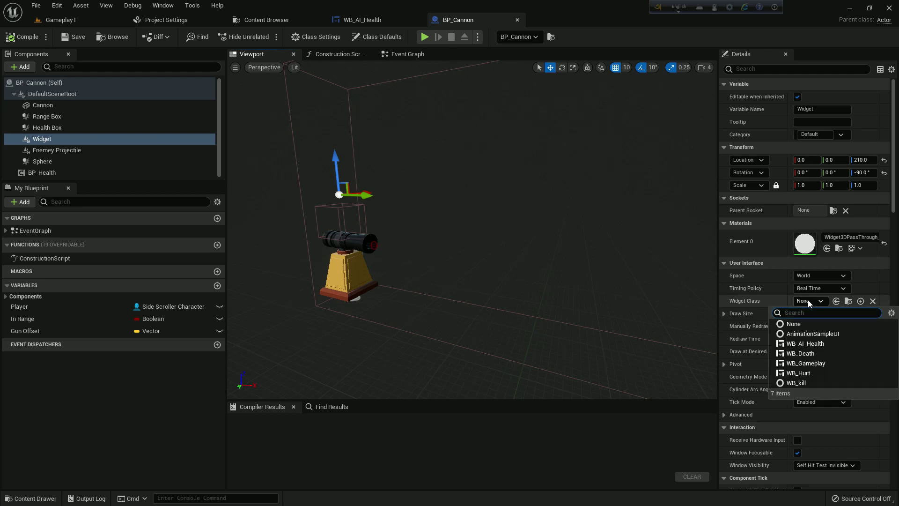
left_click(818, 342)
mouse_move(577, 283)
right_mouse_down()
mouse_move(555, 283)
mouse_move(545, 259)
right_mouse_up()
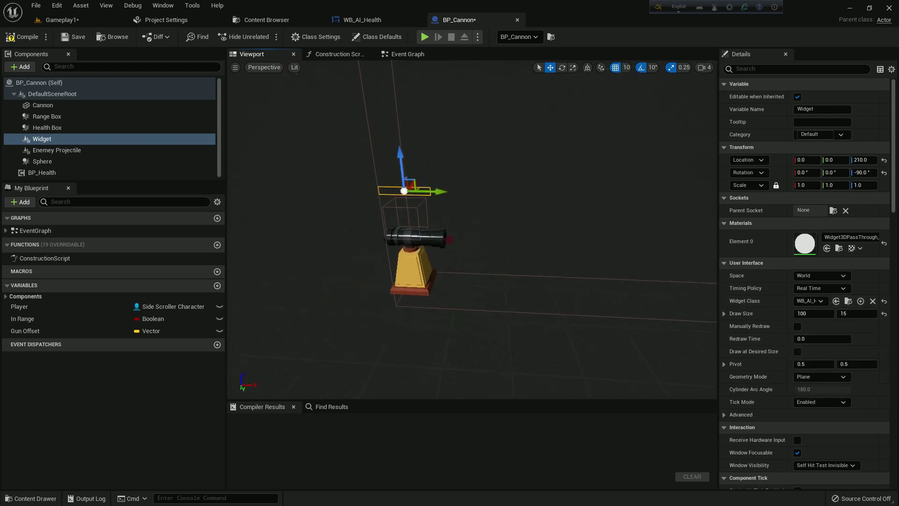
left_click(25, 37)
left_click(64, 36)
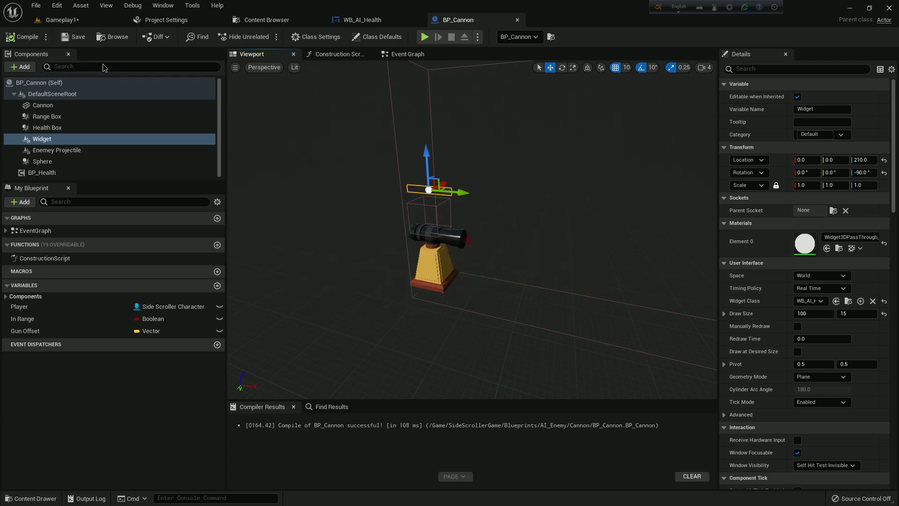
Paste a second Delay node in the event graph with a 3-second duration
left_click(423, 54)
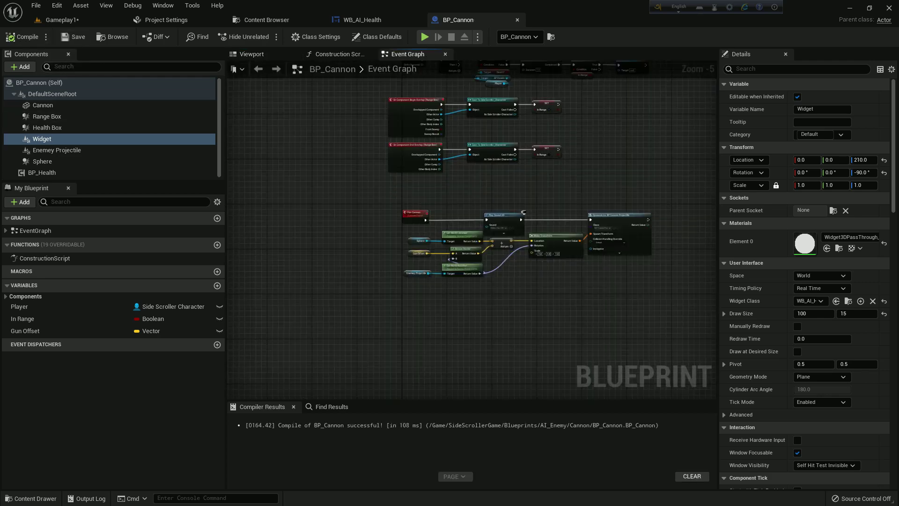
right_click_drag(523, 213, 507, 250)
scroll(468, 196, "up", 4)
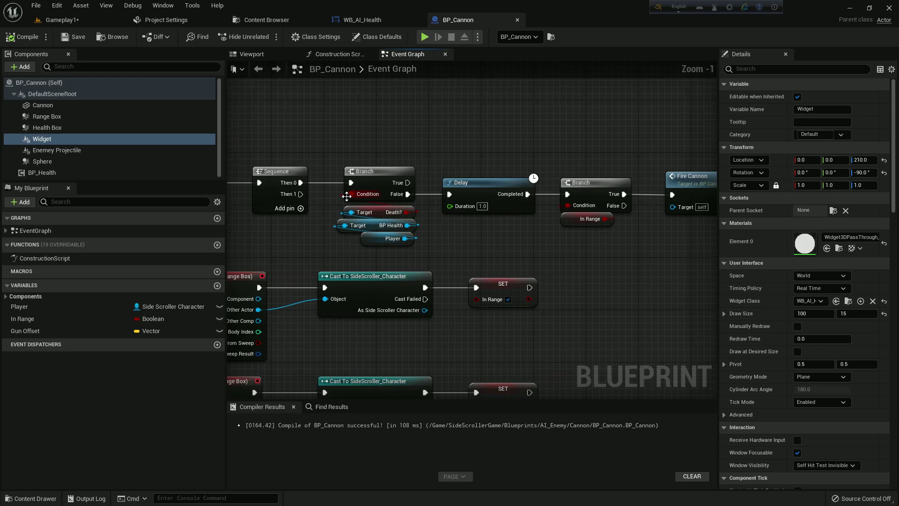
scroll(346, 196, "up", 1)
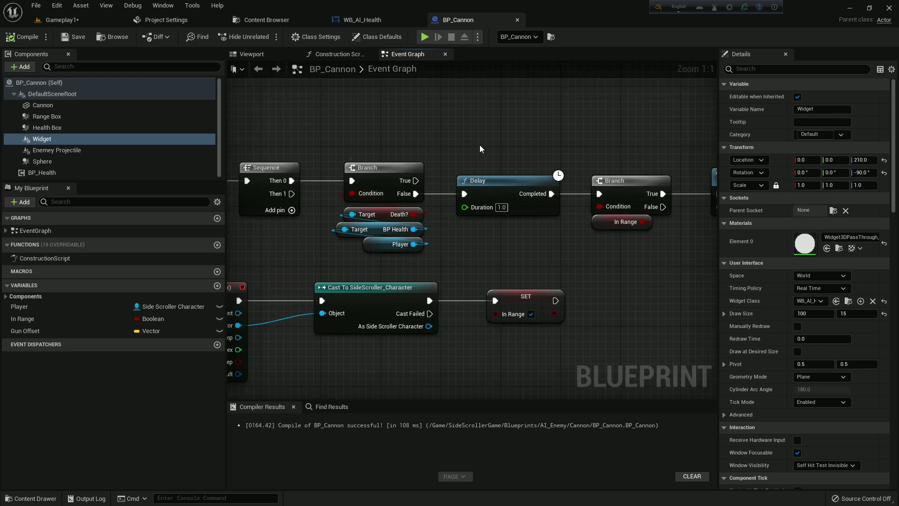
key("ctrl+v")
left_click_drag(492, 137, 500, 138)
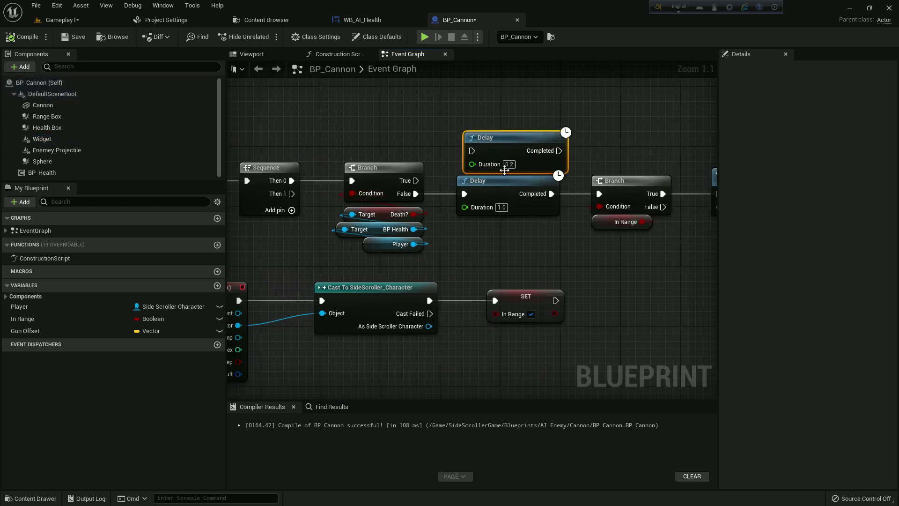
left_click(515, 165)
type("3")
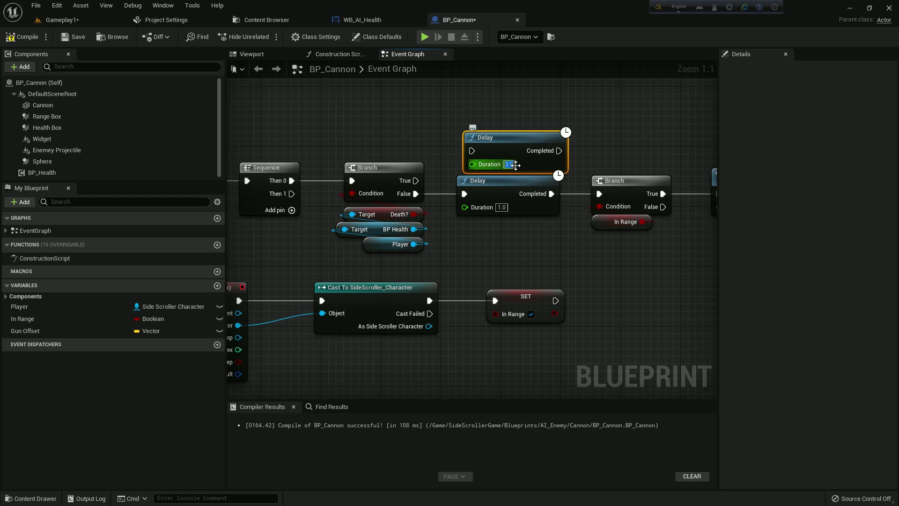
key("Return")
Wire the death check's true path into the Delay and add Destroy Actor beside it
left_click_drag(415, 180, 472, 151)
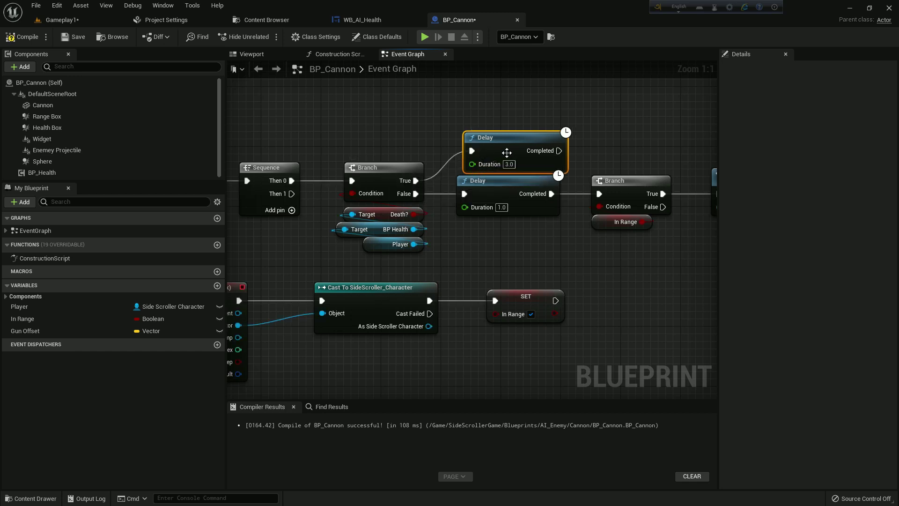
right_click_drag(623, 156, 513, 191)
mouse_move(401, 177)
left_mouse_down()
mouse_move(401, 169)
mouse_move(552, 166)
left_mouse_up()
type("destroy")
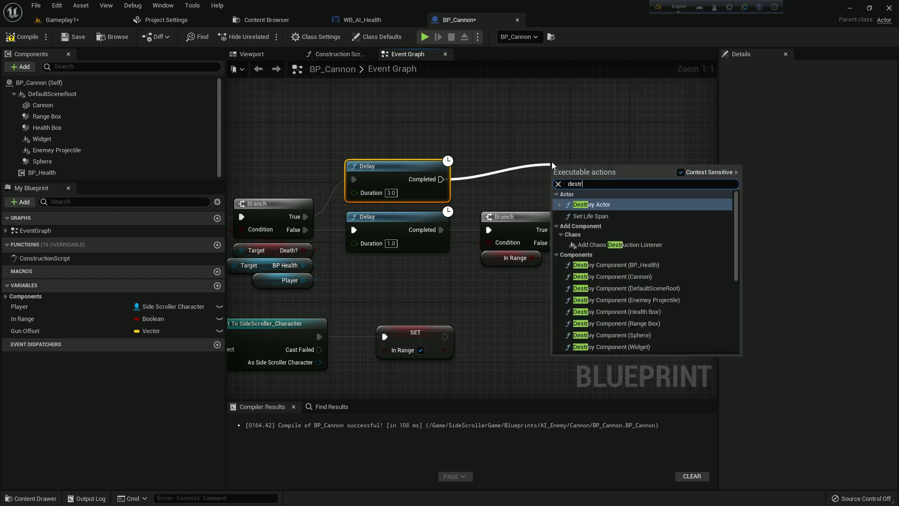
key("Return")
left_click_drag(555, 175, 487, 160)
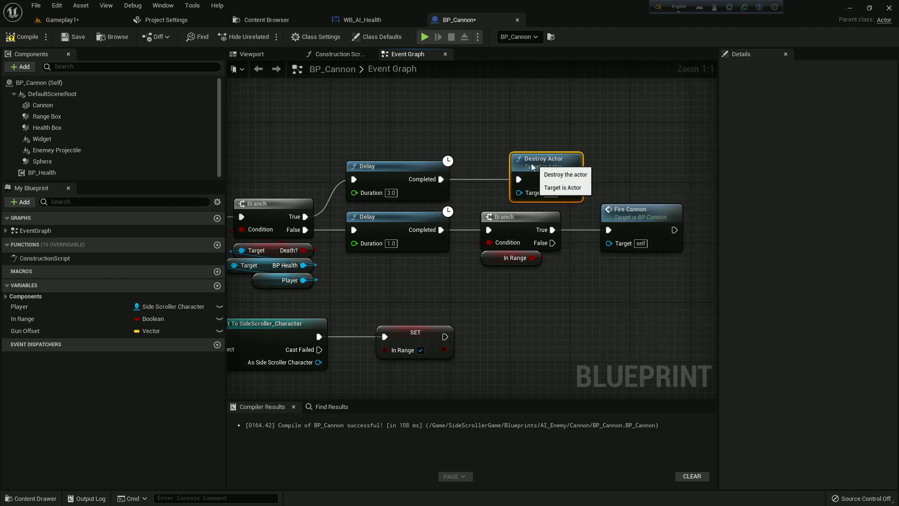
right_click_drag(476, 274, 490, 244)
scroll(489, 243, "down", 1)
scroll(492, 207, "down", 2)
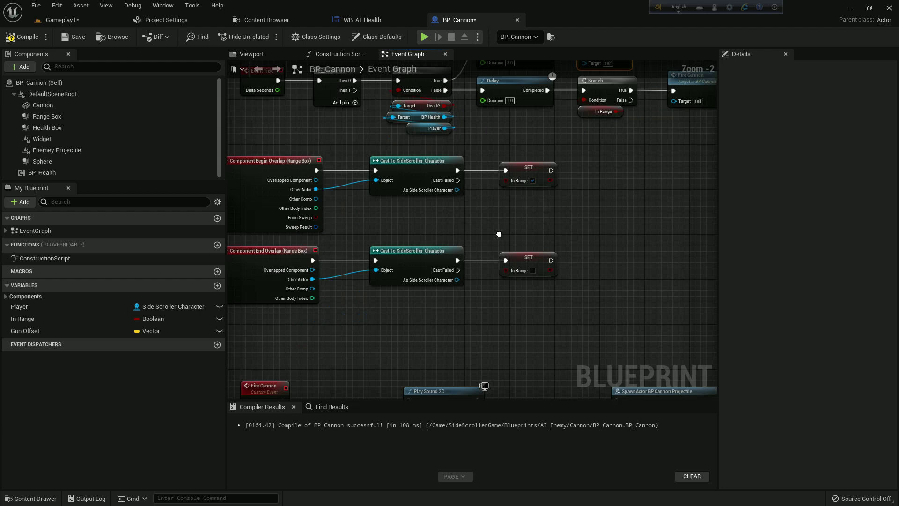
scroll(483, 219, "down", 2)
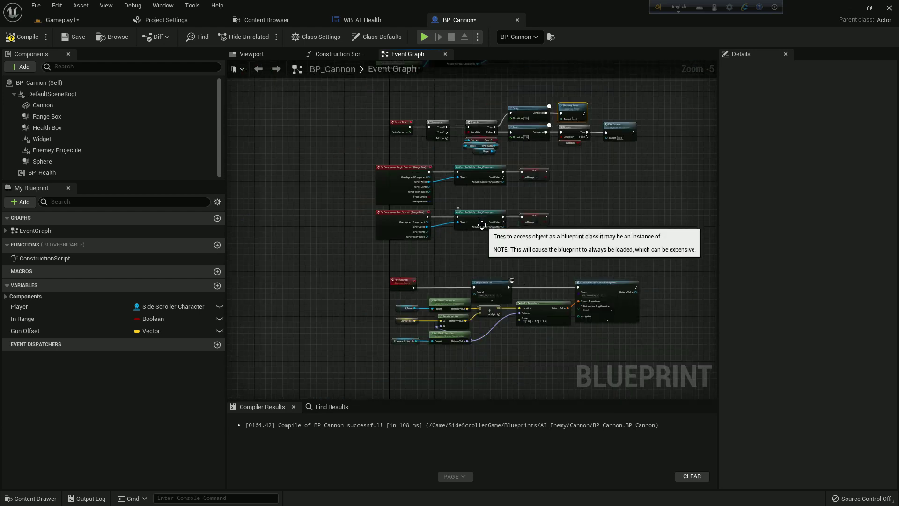
right_click_drag(483, 218, 463, 238)
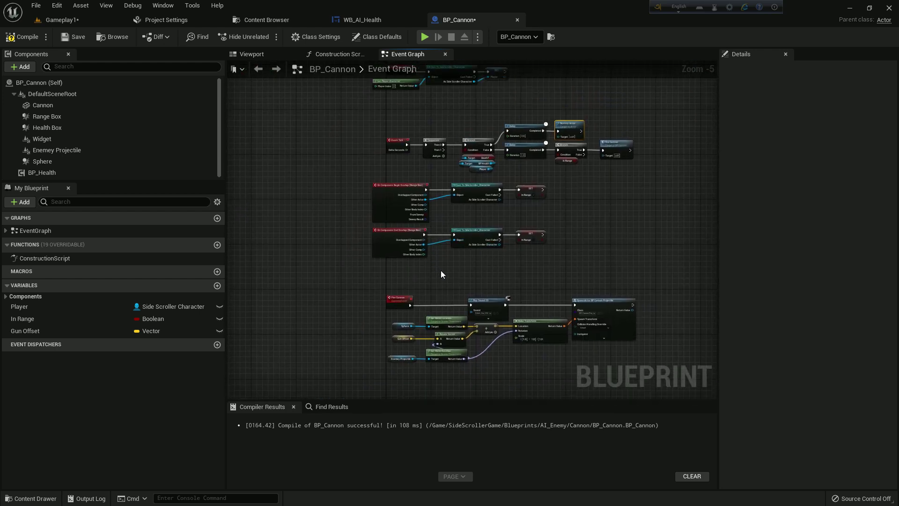
scroll(441, 281, "up", 1)
scroll(439, 285, "up", 1)
right_click_drag(438, 285, 459, 284)
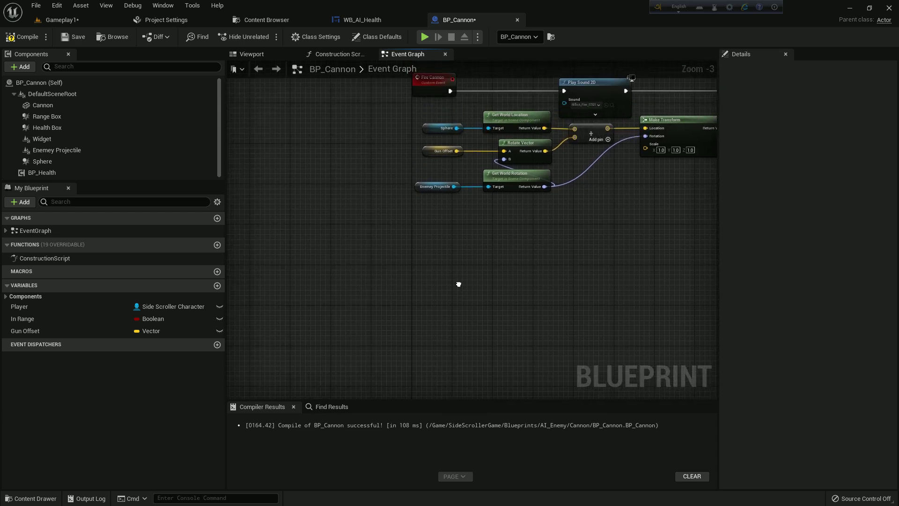
scroll(429, 254, "down", 2)
Add a Widget component reference feeding a Get User Widget Object node, with the wire straightened
right_click_drag(430, 109, 431, 206)
scroll(536, 239, "up", 4)
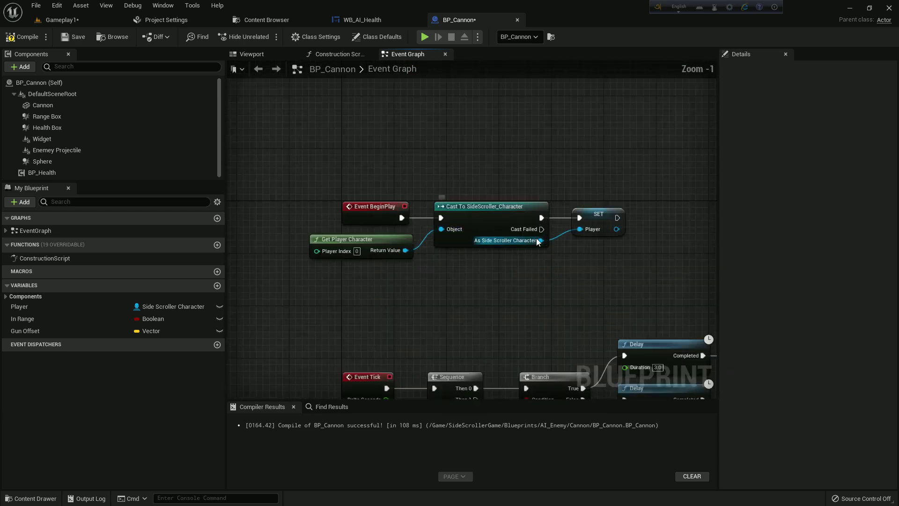
right_click_drag(535, 238, 228, 227)
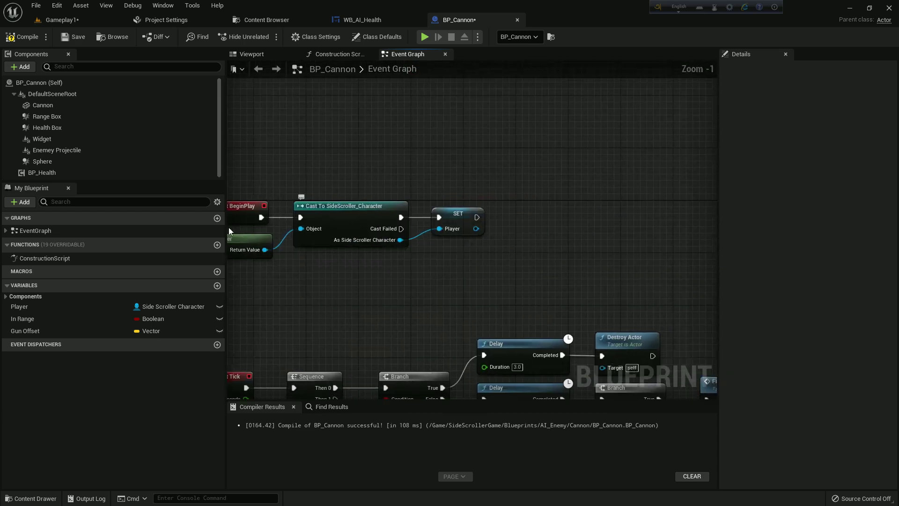
left_click(49, 139)
mouse_move(49, 139)
left_mouse_down()
mouse_move(438, 252)
mouse_move(538, 258)
left_mouse_up()
scroll(450, 259, "up", 1)
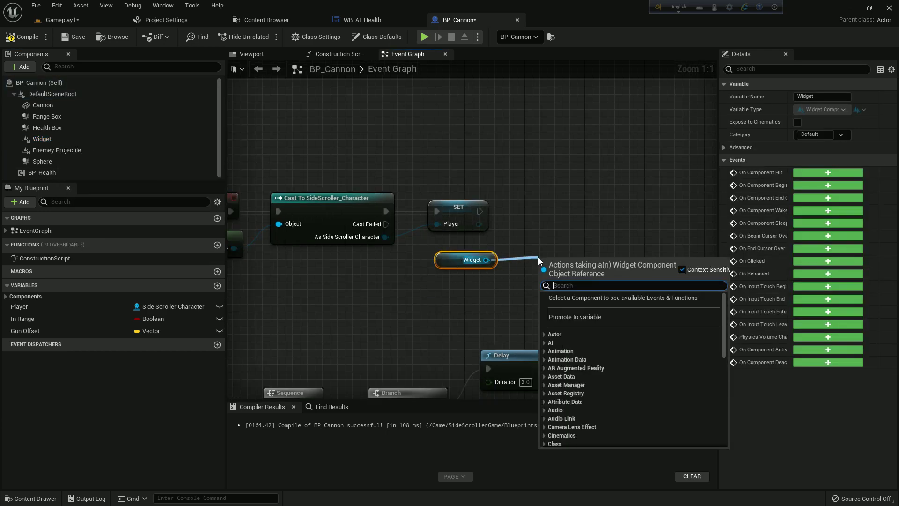
type("get user")
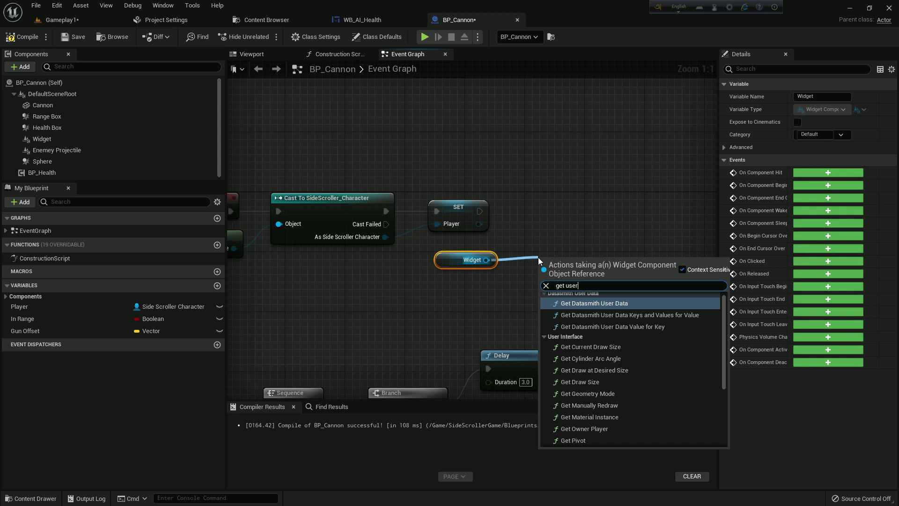
type(" wid")
key("Return")
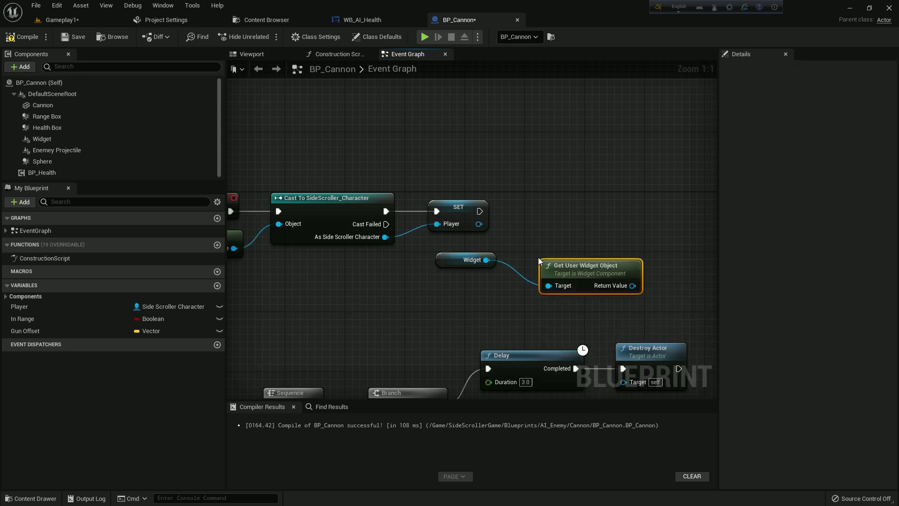
left_click_drag(545, 244, 545, 251)
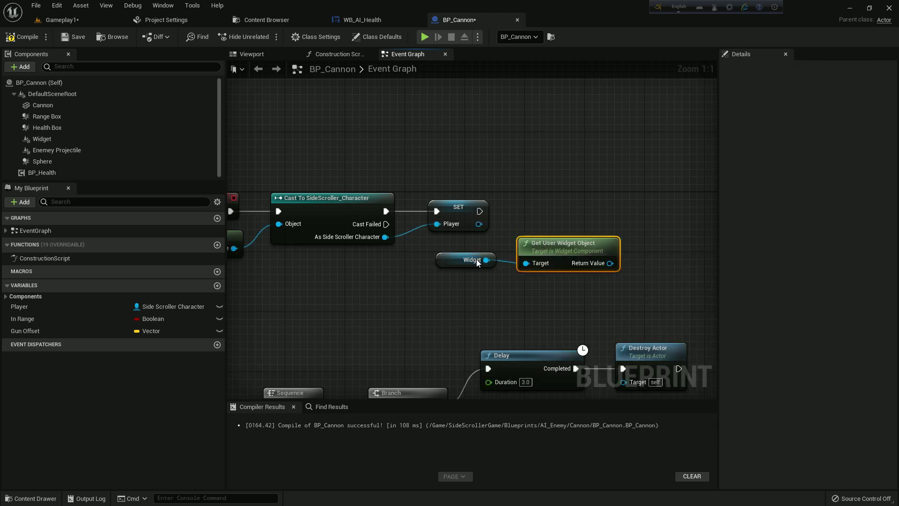
right_click(486, 259)
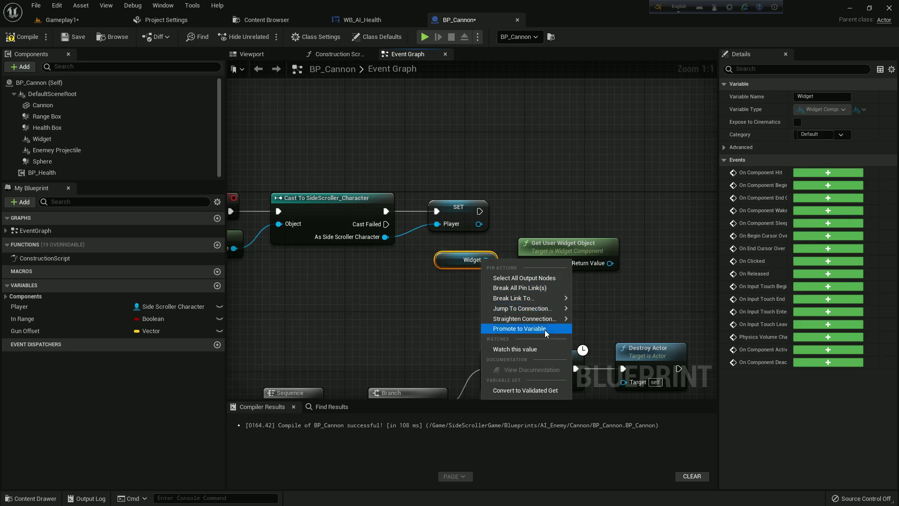
left_click(618, 316)
Add a Cast To WB_AI_Health node from the Return Value
right_click_drag(596, 283, 556, 292)
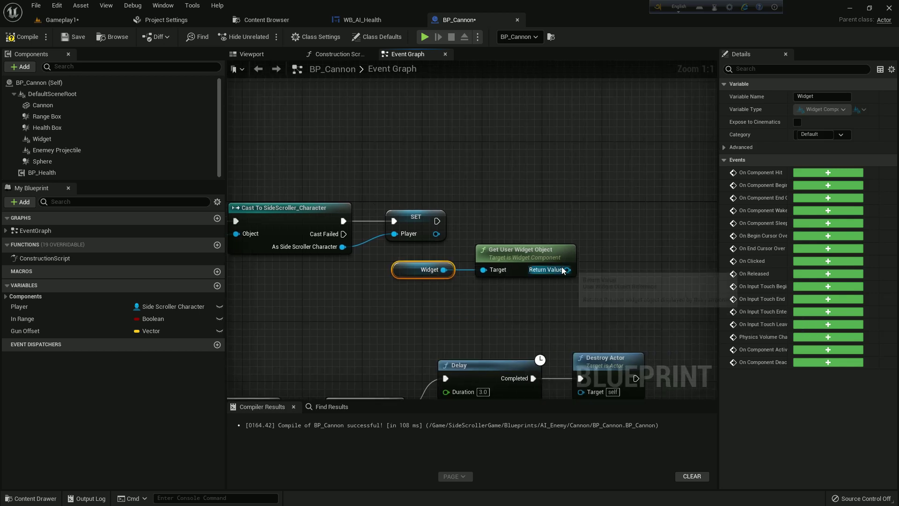
left_click_drag(568, 269, 617, 217)
type("c")
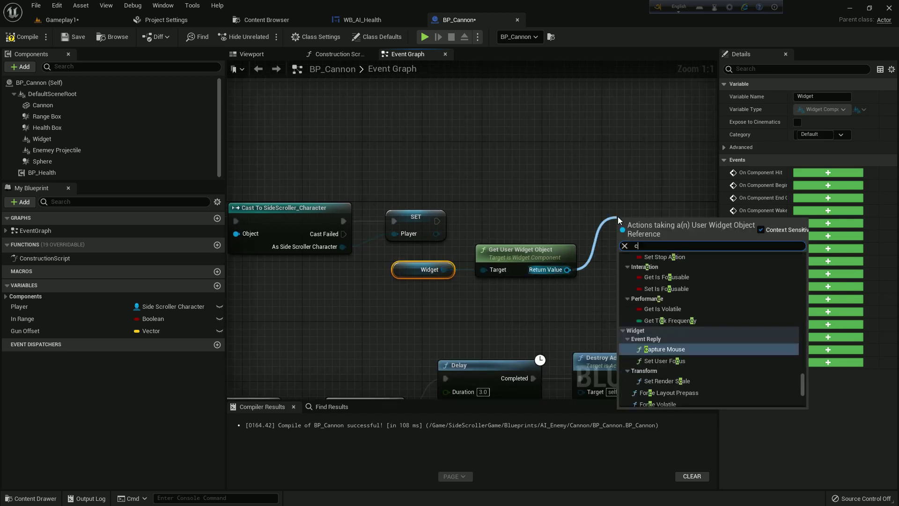
type("ast to wb")
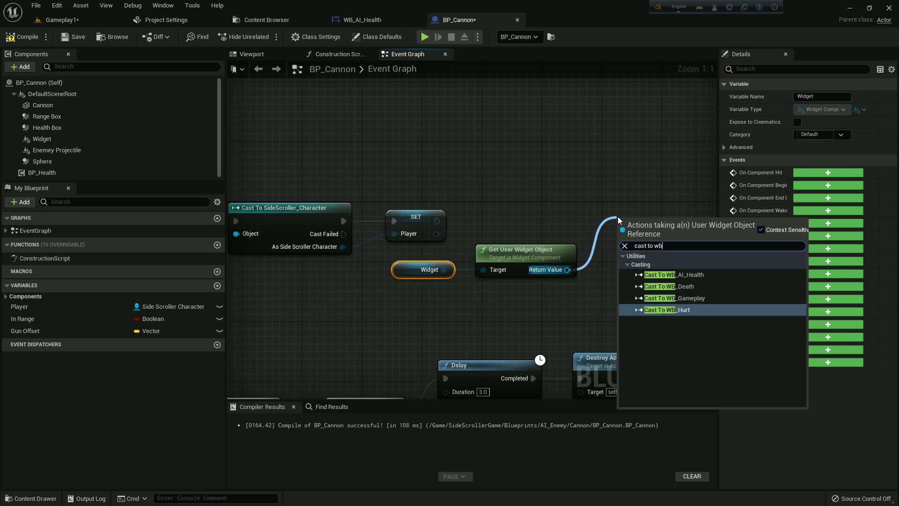
key("Up")
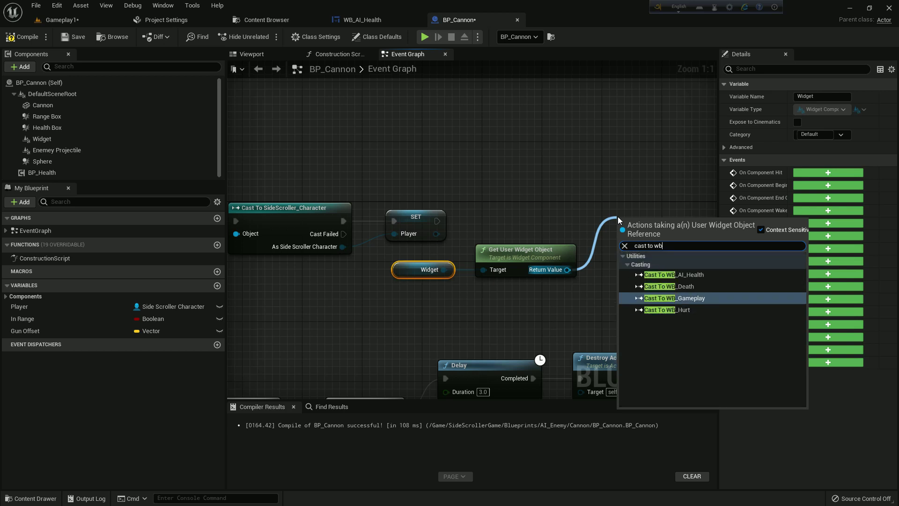
key("Up")
key("Up")
key("Return")
Run the cast after SET Player, promote As WB AI Health to 'AI Health', and compile
right_click_drag(617, 216, 496, 209)
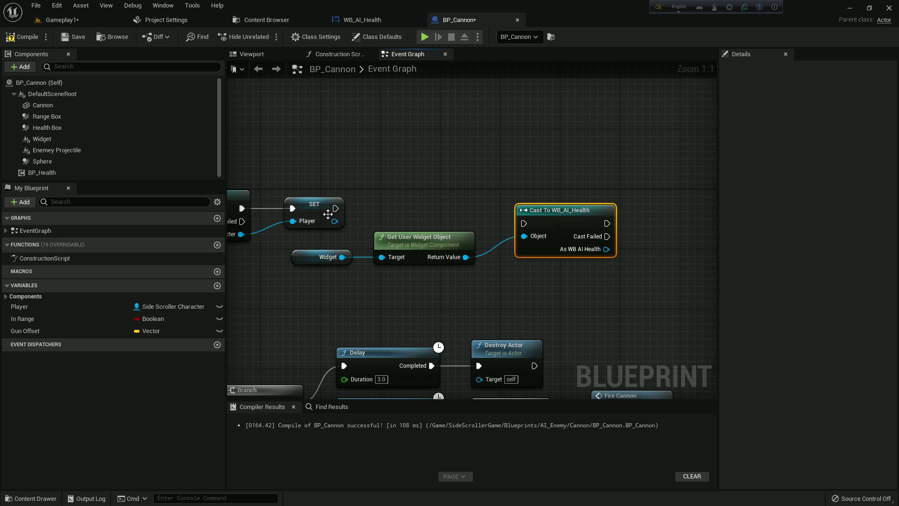
left_click_drag(334, 208, 525, 222)
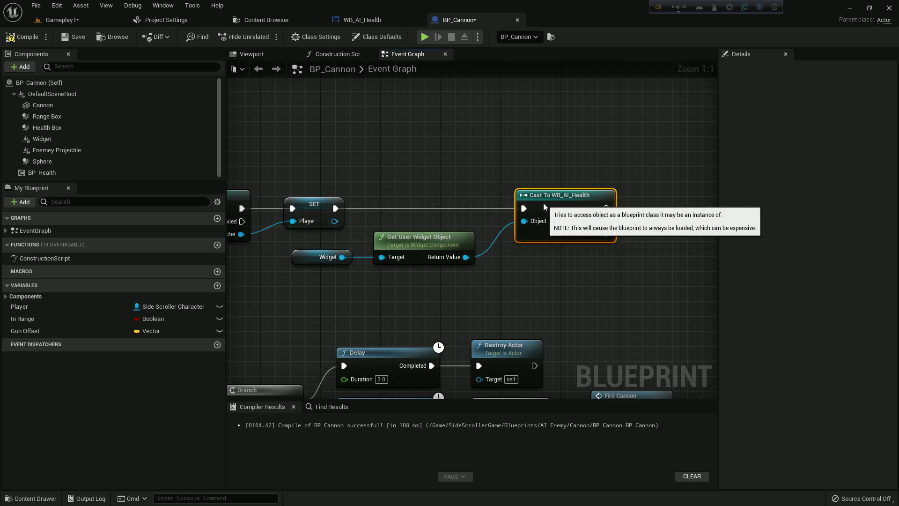
right_click_drag(543, 218, 408, 211)
left_click_drag(471, 242, 611, 174)
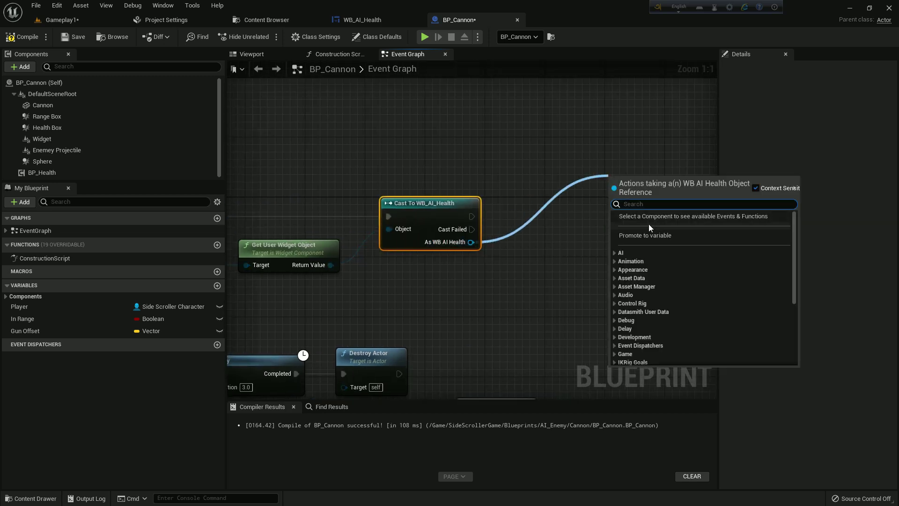
left_click(648, 234)
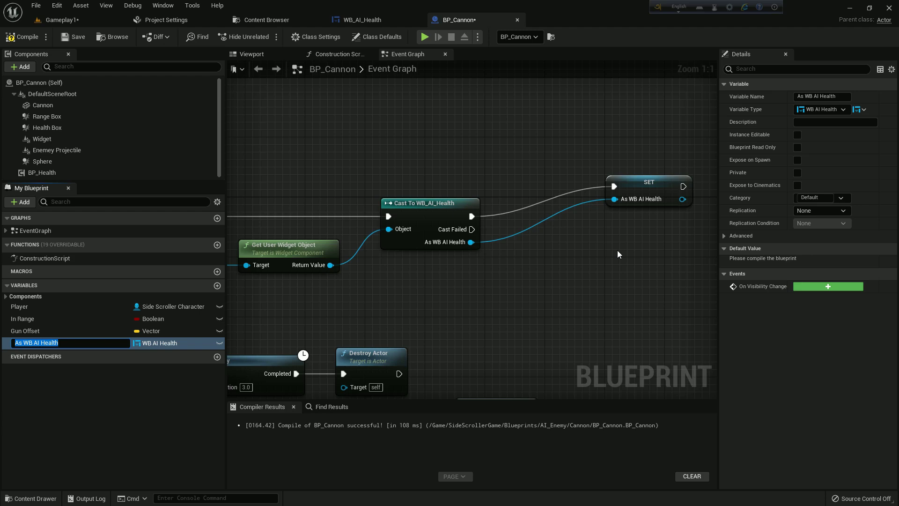
key("End")
key("BackSpace")
key("BackSpace")
key("BackSpace")
key("Return")
left_click(634, 189)
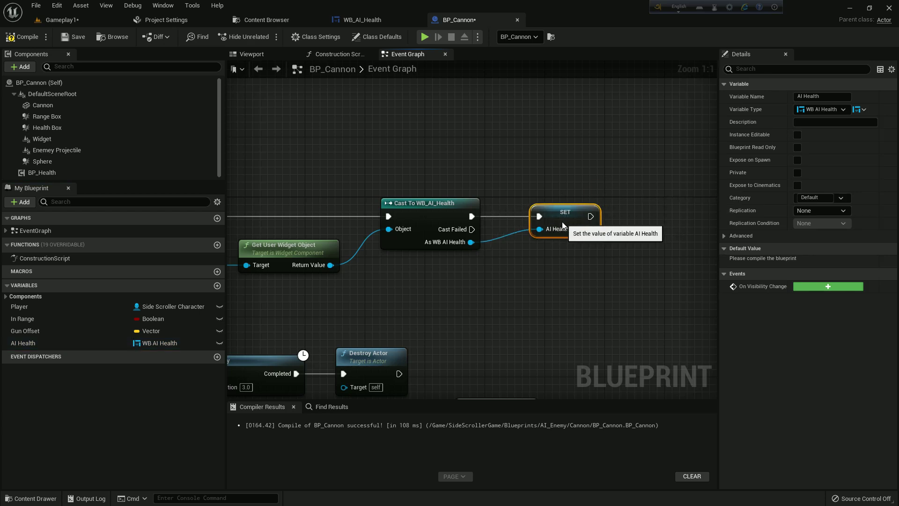
scroll(561, 275, "down", 3)
scroll(562, 275, "down", 2)
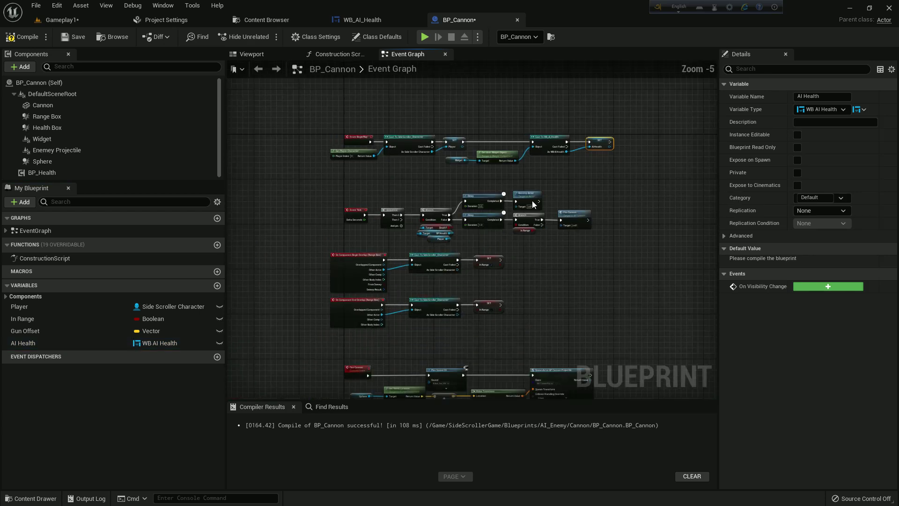
left_click(22, 37)
right_click_drag(389, 214, 471, 159)
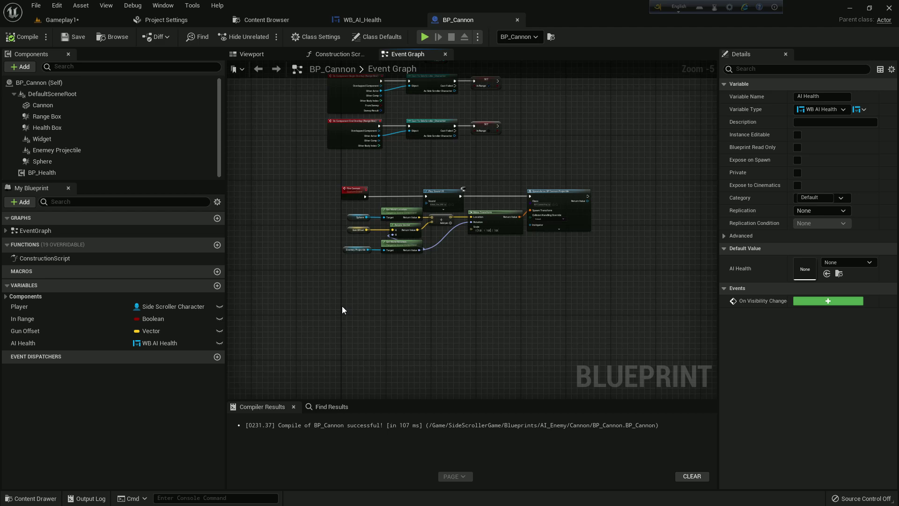
scroll(342, 306, "up", 1)
scroll(347, 321, "up", 1)
scroll(366, 277, "up", 1)
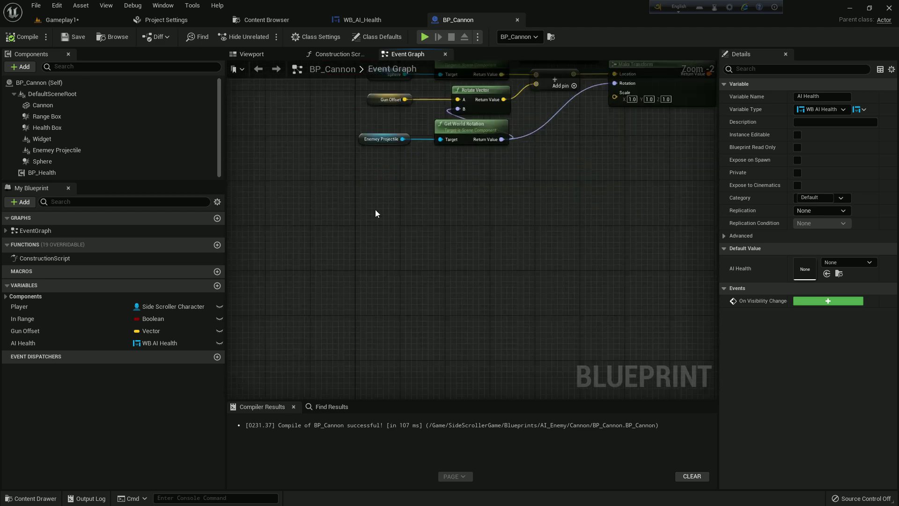
Add an Event ActorBeginOverlap node to the BP_Cannon event graph
right_click(376, 209)
type("ev")
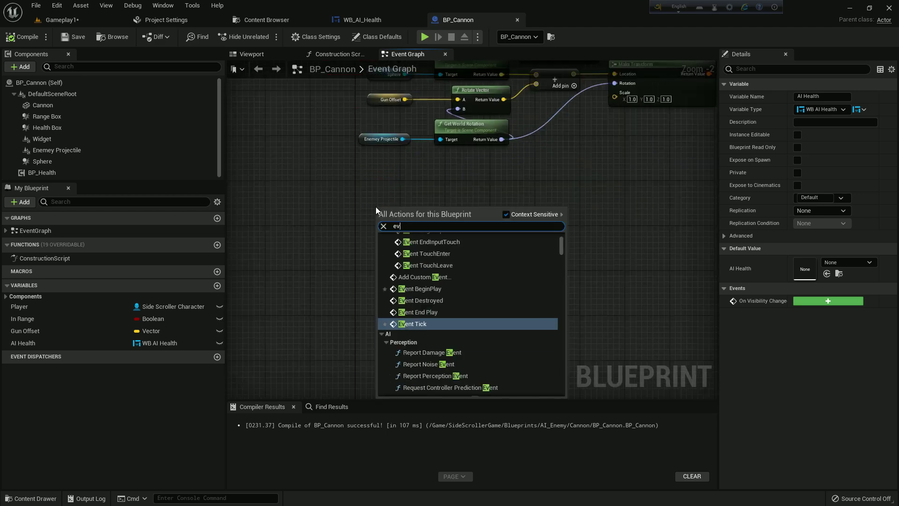
type("ent actor be")
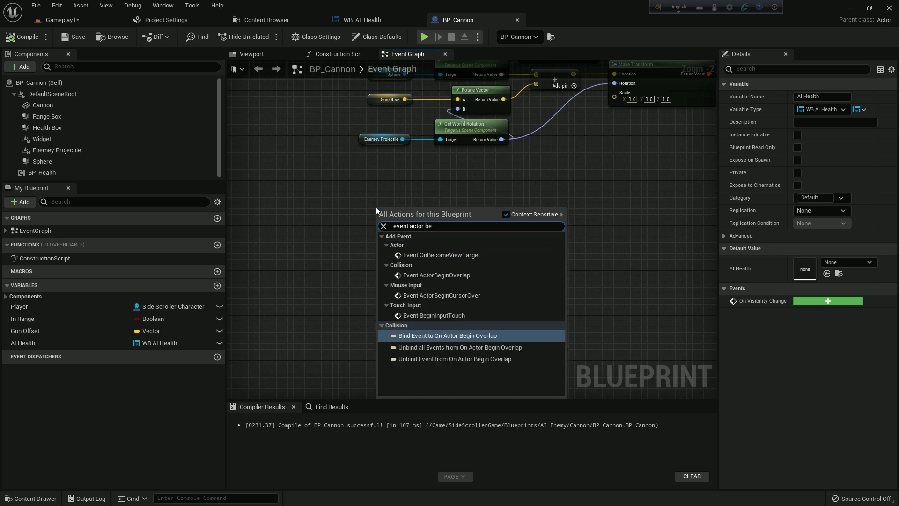
type("gi")
left_click(442, 256)
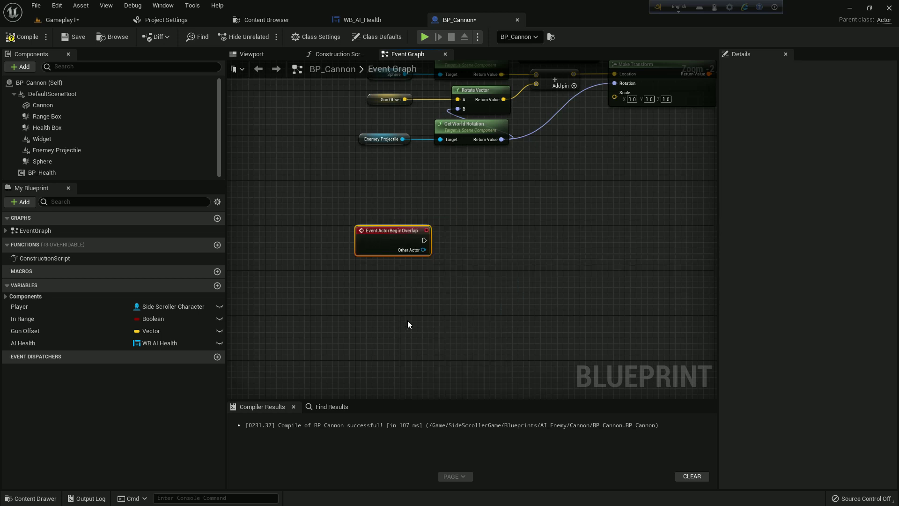
right_click_drag(407, 321, 433, 228)
Add a custom event node named 'Loose Health'
right_click(399, 274)
type("custom")
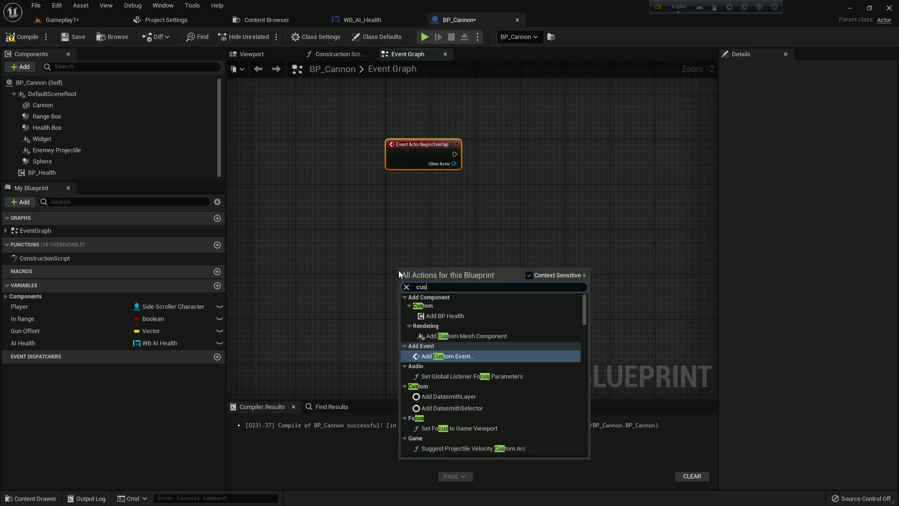
key("Return")
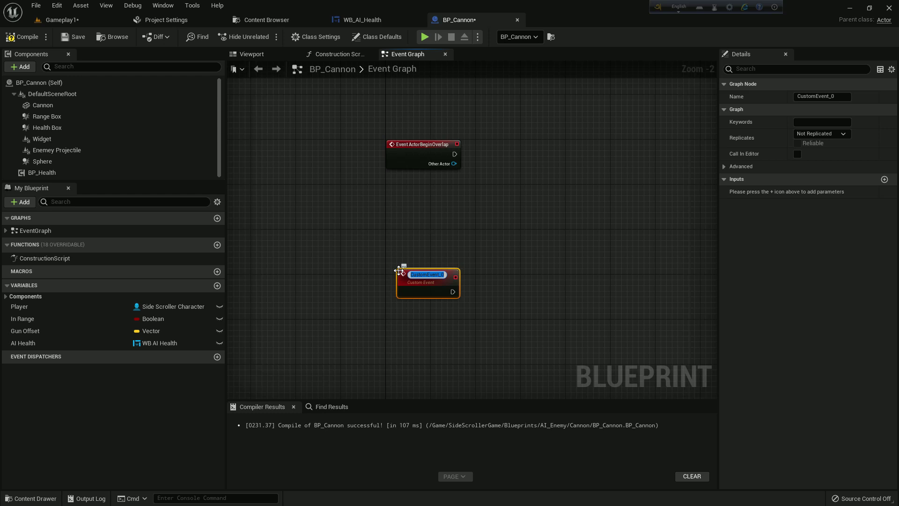
type("Loose He")
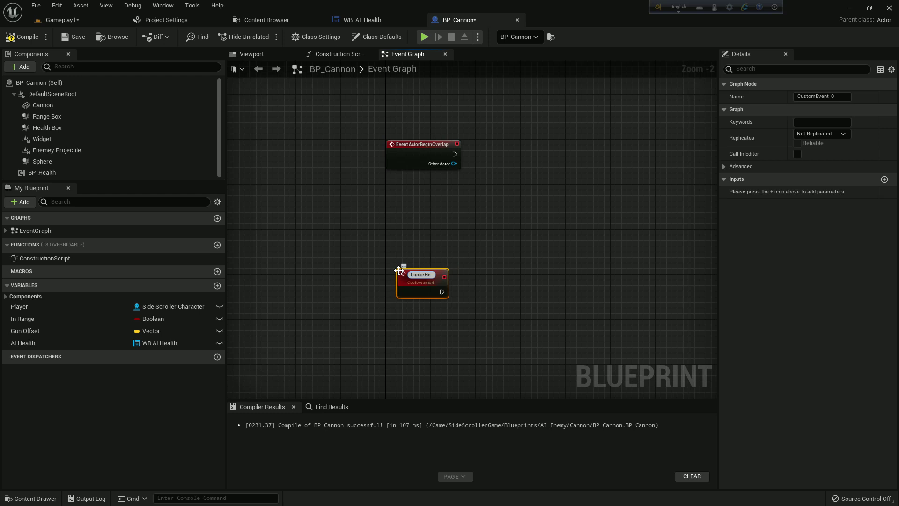
type("alth")
key("Return")
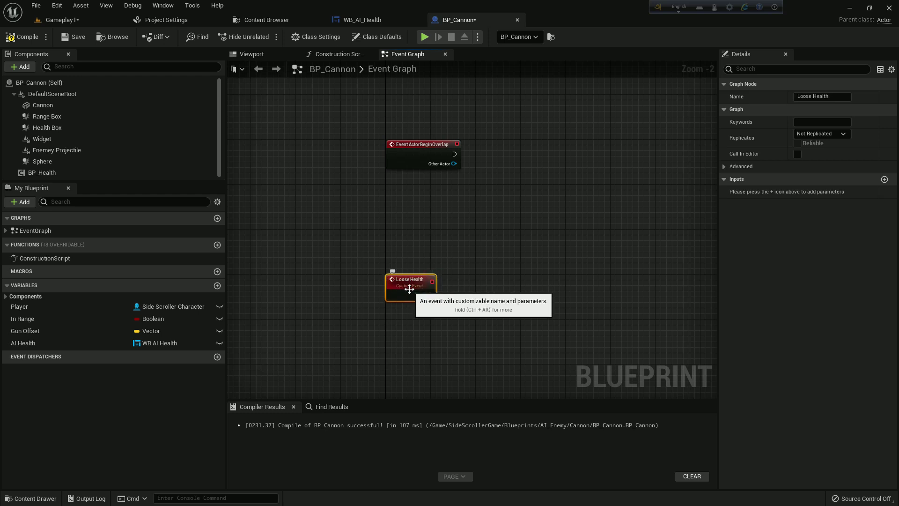
right_click_drag(457, 355, 412, 287)
Paste a copy of the custom event below Loose Health and rename it 'Health AI'
left_click(423, 328)
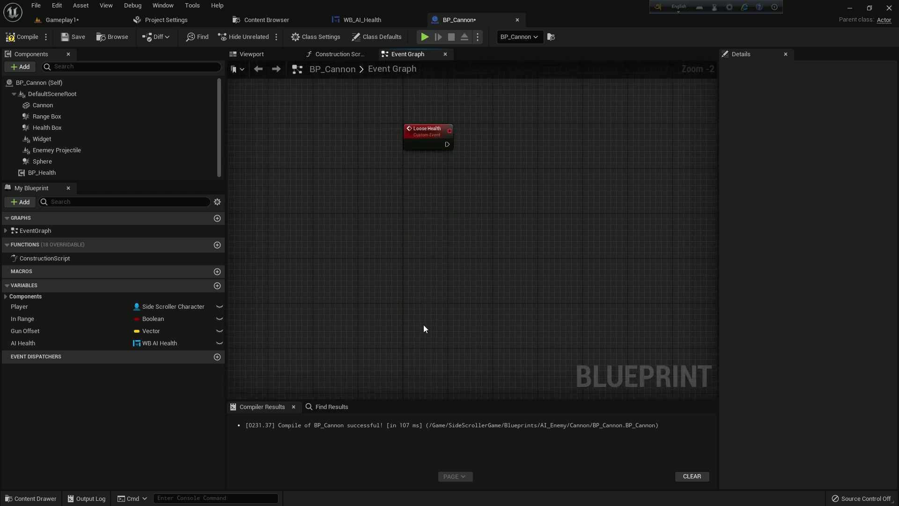
key("ctrl+v")
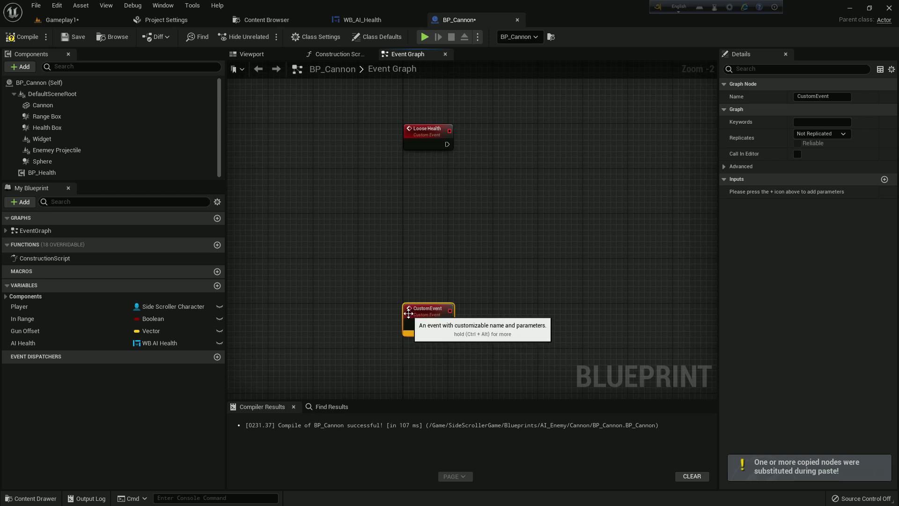
key("F2")
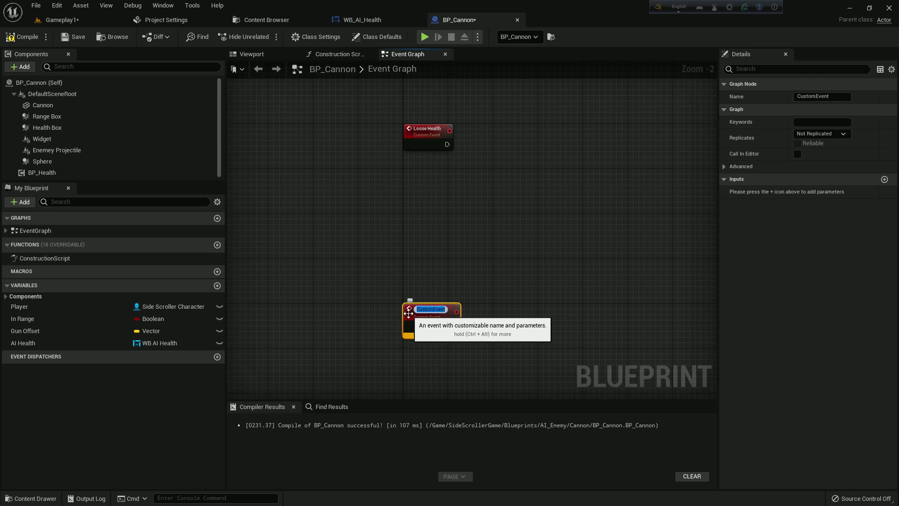
type("E")
key("BackSpace")
key("BackSpace")
key("BackSpace")
key("Escape")
key("ctrl+a")
type("A")
key("Return")
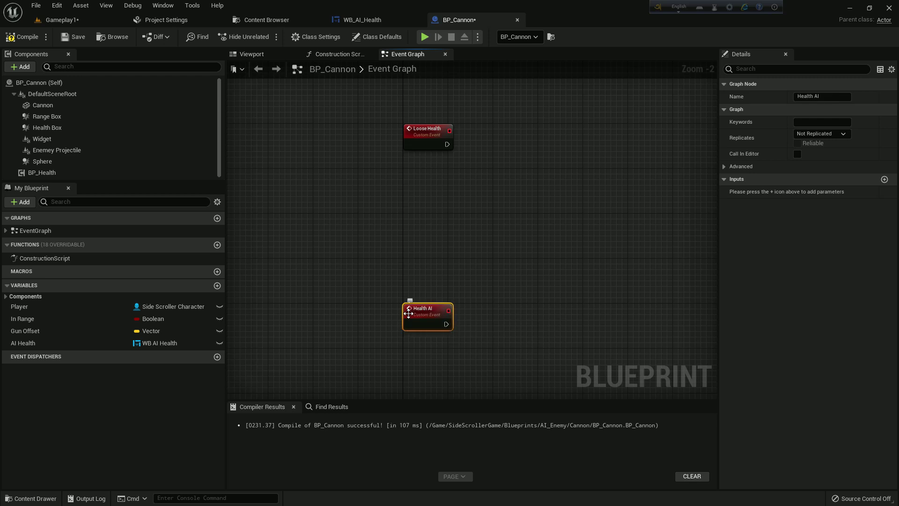
Cast the begin overlap's Other Actor to BP_Rifle_projectile, aligned with the overlap event
right_click_drag(488, 217, 492, 281)
scroll(454, 262, "up", 2)
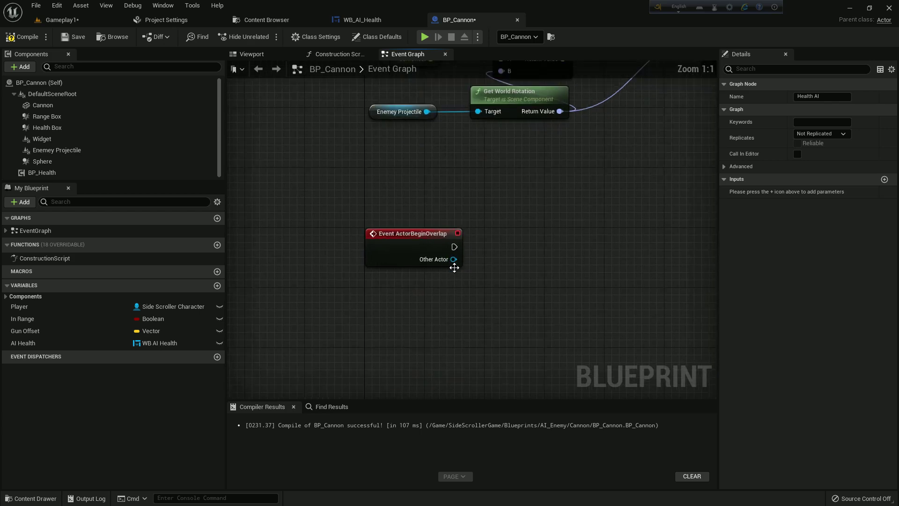
left_click_drag(454, 260, 482, 253)
type("cas")
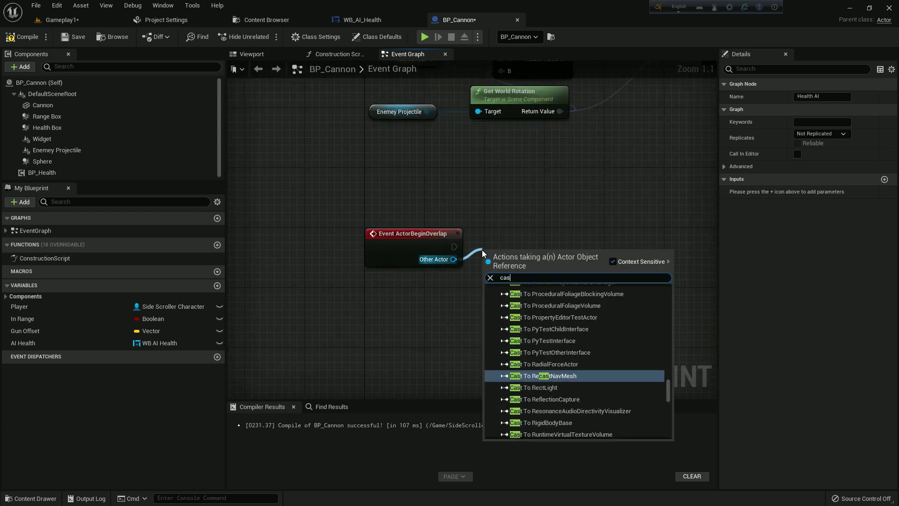
type("t to rifle")
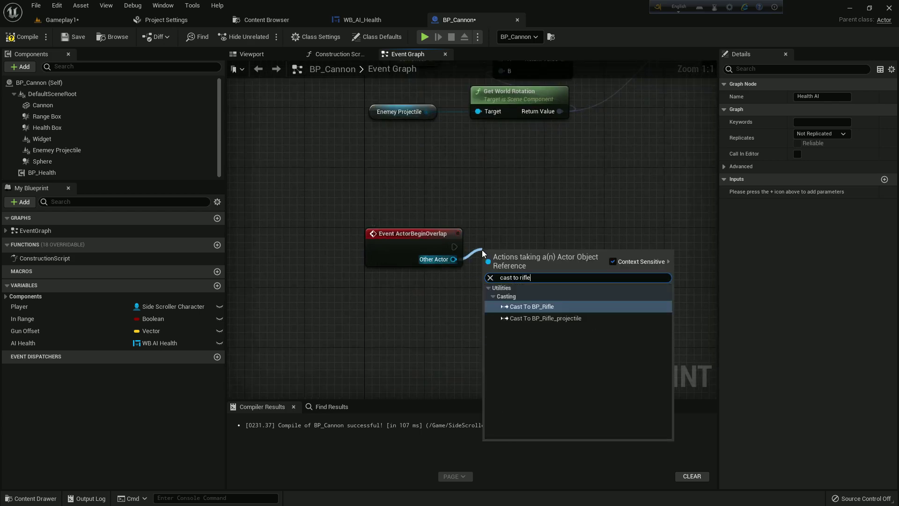
key("Down")
key("Return")
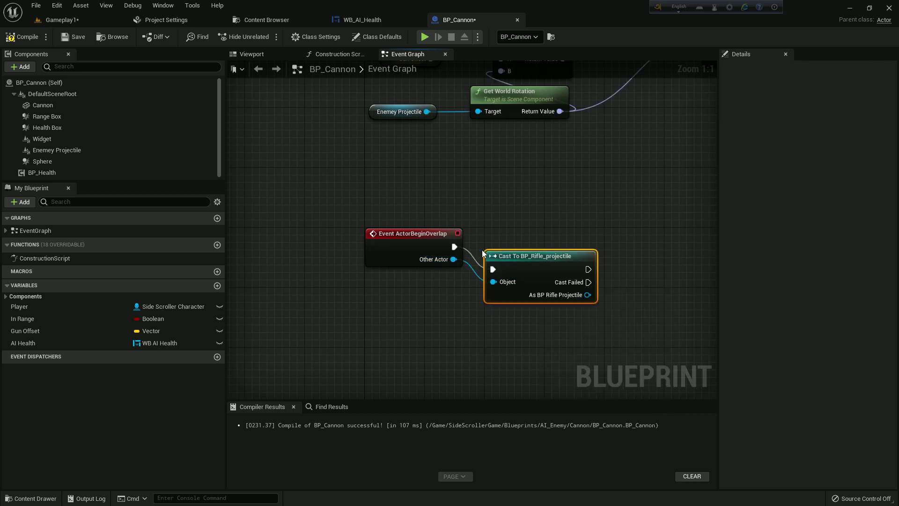
left_click_drag(544, 272, 542, 246)
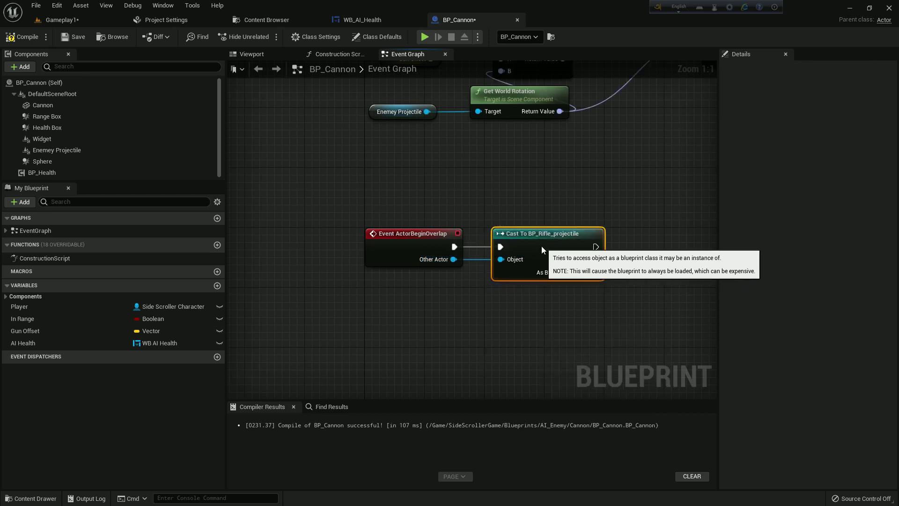
right_click_drag(577, 226, 478, 224)
left_click(515, 200)
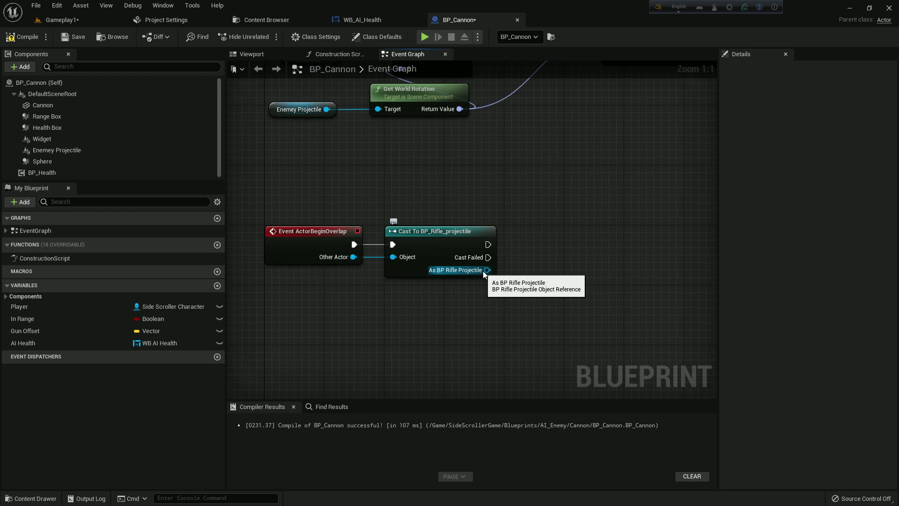
Call Loose Health from the cast's success output and tidy the overlap chain
left_click_drag(486, 270, 558, 243)
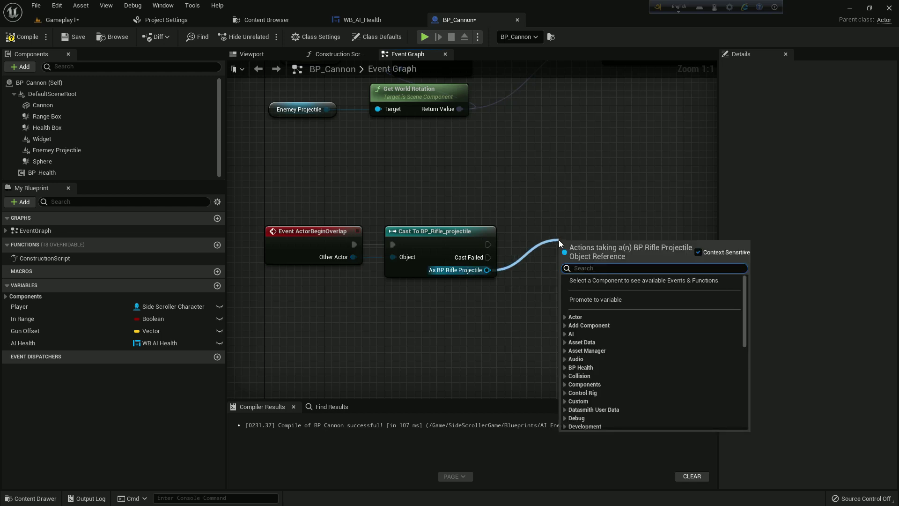
left_click(534, 224)
left_click_drag(489, 245, 547, 245)
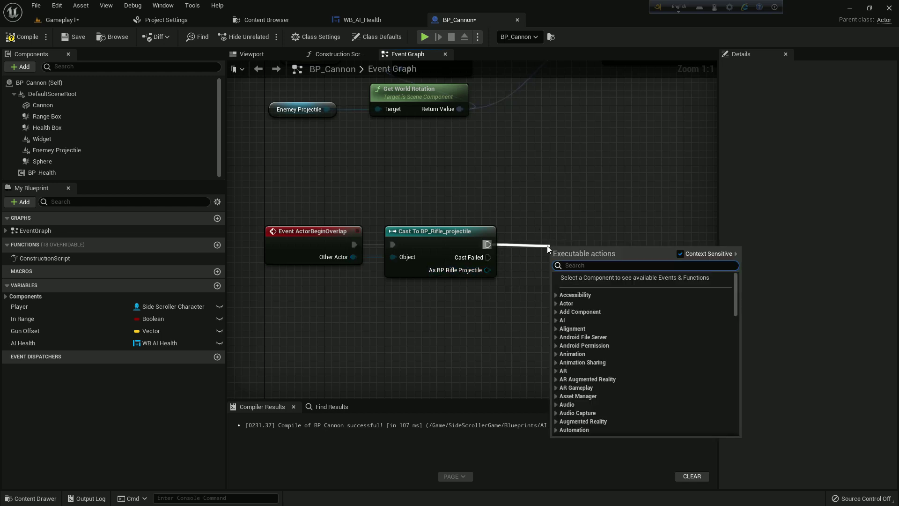
type("los")
key("BackSpace")
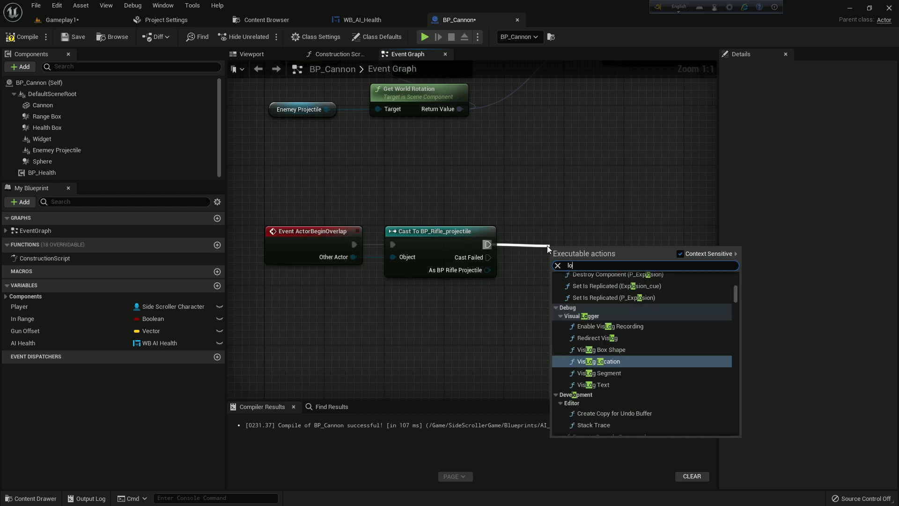
type("ose")
key("Return")
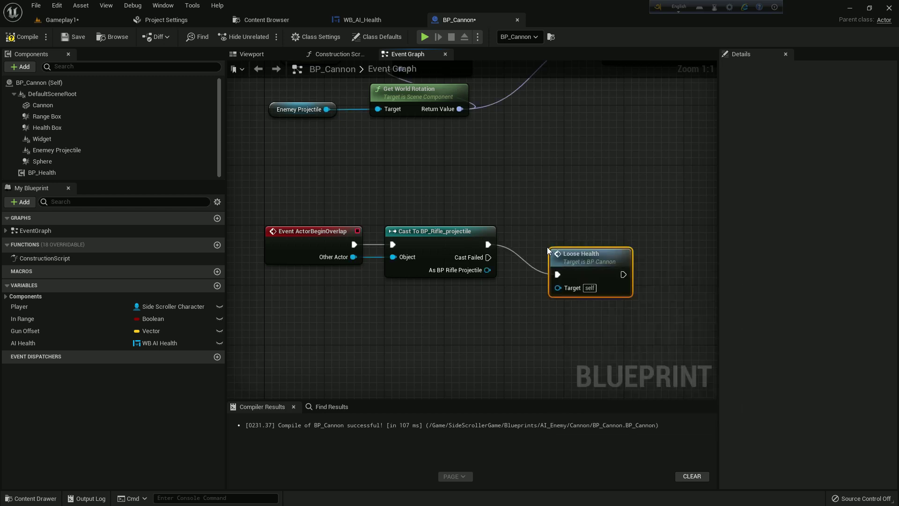
left_click(538, 186)
scroll(538, 186, "down", 2)
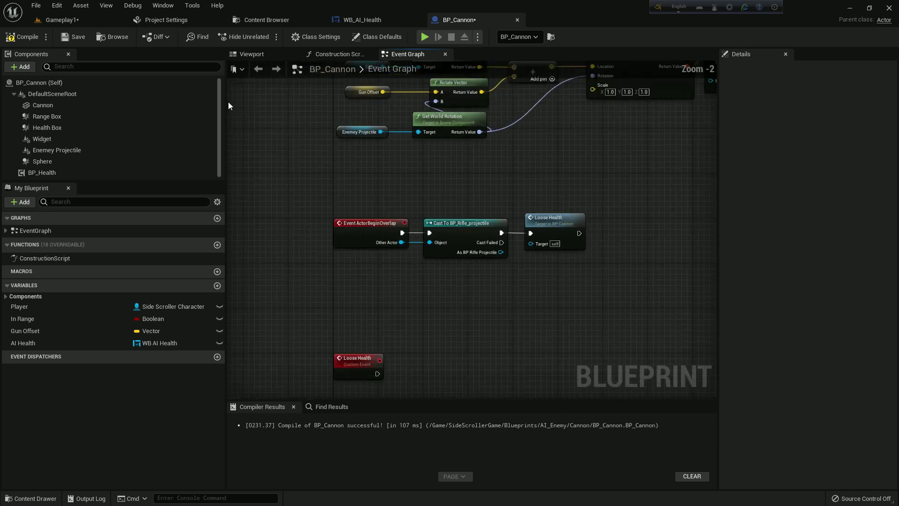
right_click_drag(456, 263, 442, 172)
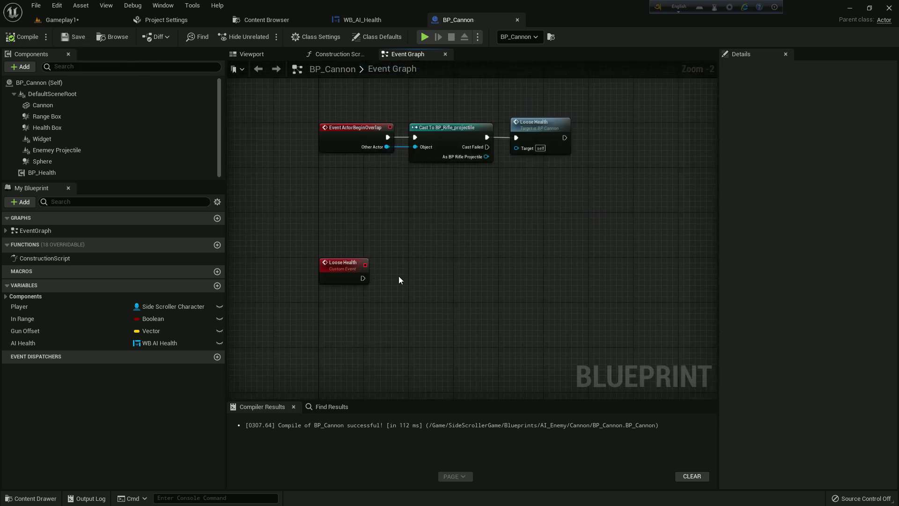
right_click_drag(401, 279, 475, 251)
scroll(458, 294, "down", 2)
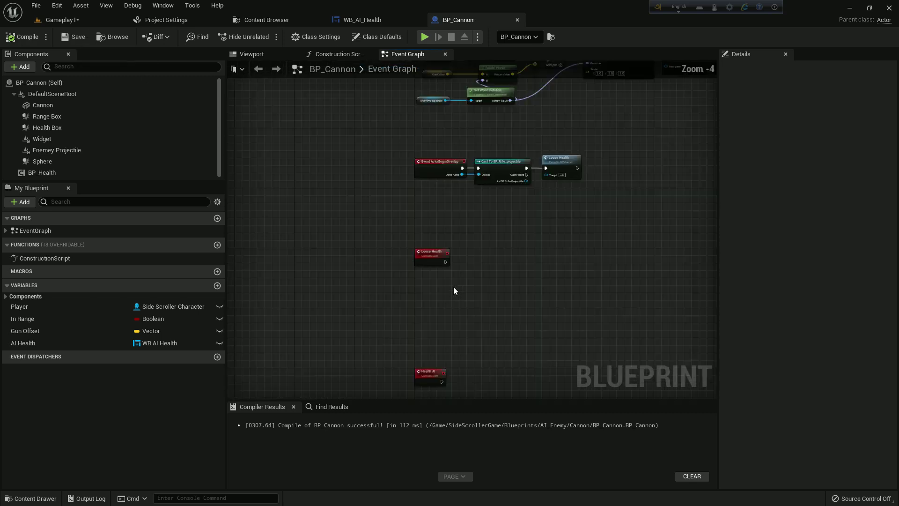
right_click_drag(453, 287, 447, 271)
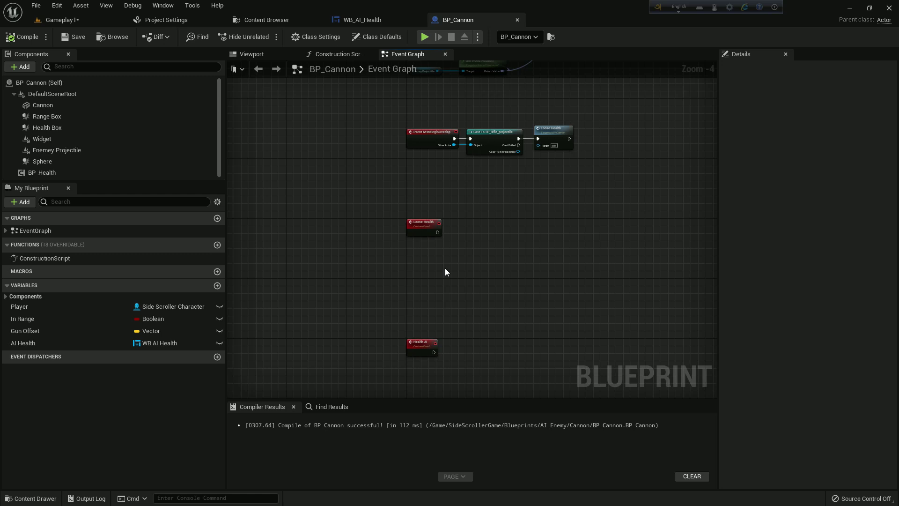
scroll(444, 271, "up", 4)
Add Apply Damage after Loose Health with Self as Damaged Actor and Base Damage 25
left_click_drag(428, 190, 478, 199)
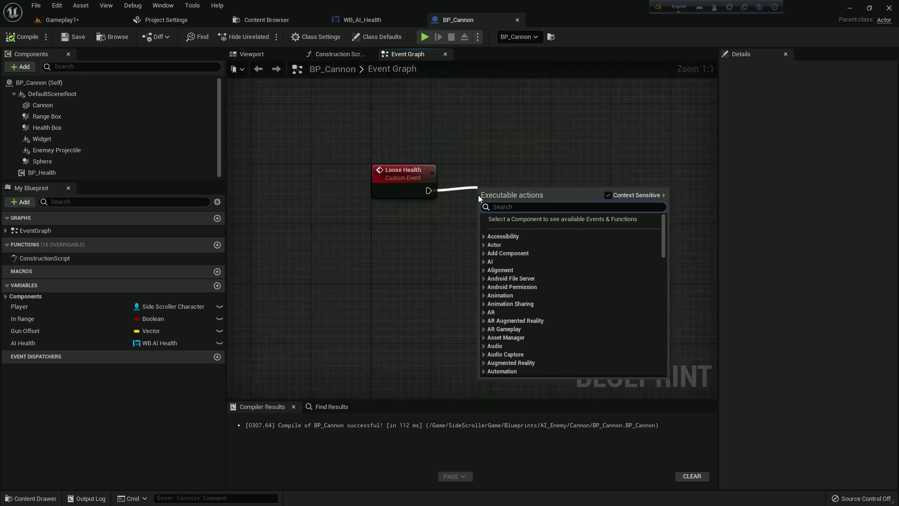
type("apply damage")
key("Return")
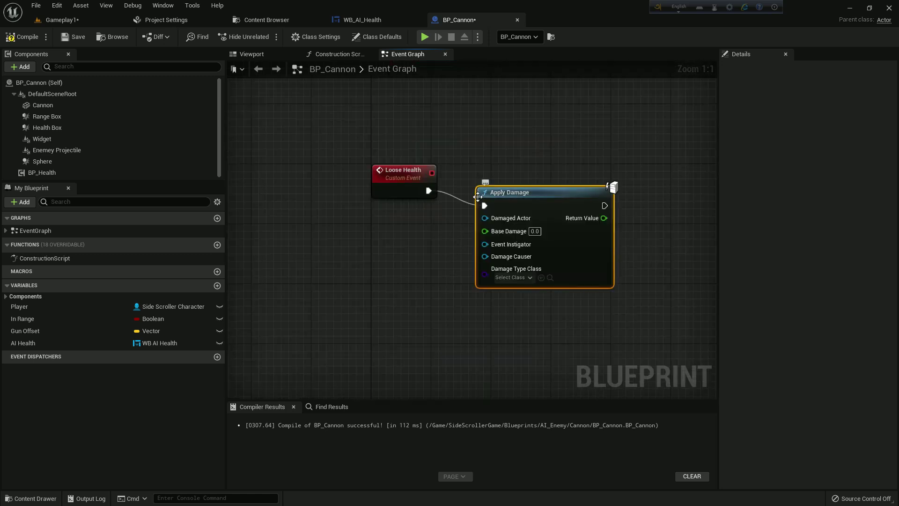
left_click_drag(507, 187, 507, 171)
left_click(534, 216)
type("30")
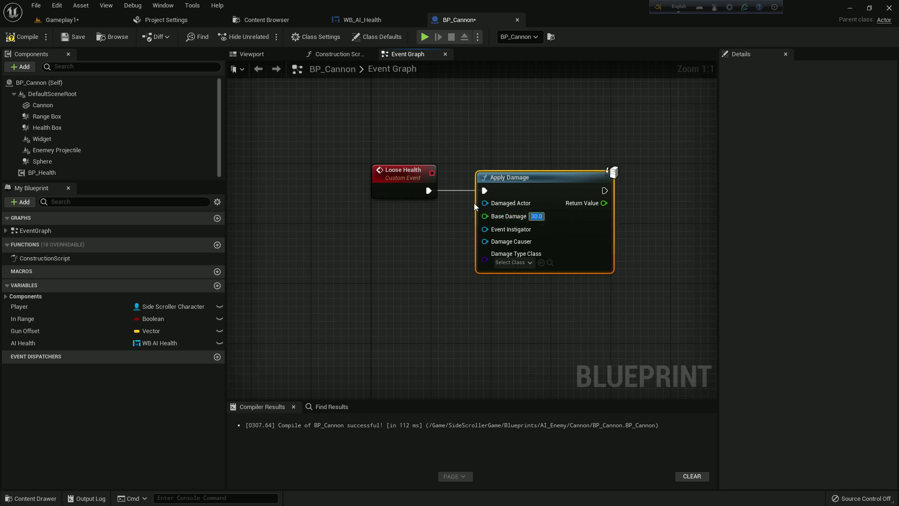
mouse_move(484, 202)
left_mouse_down()
mouse_move(423, 218)
mouse_move(388, 214)
left_mouse_up()
type("self")
key("Return")
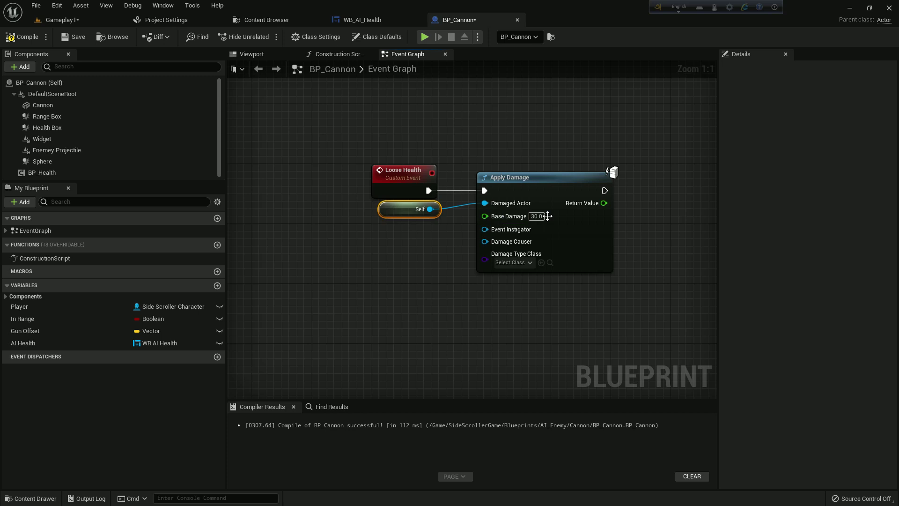
left_click(537, 216)
type("25")
key("Return")
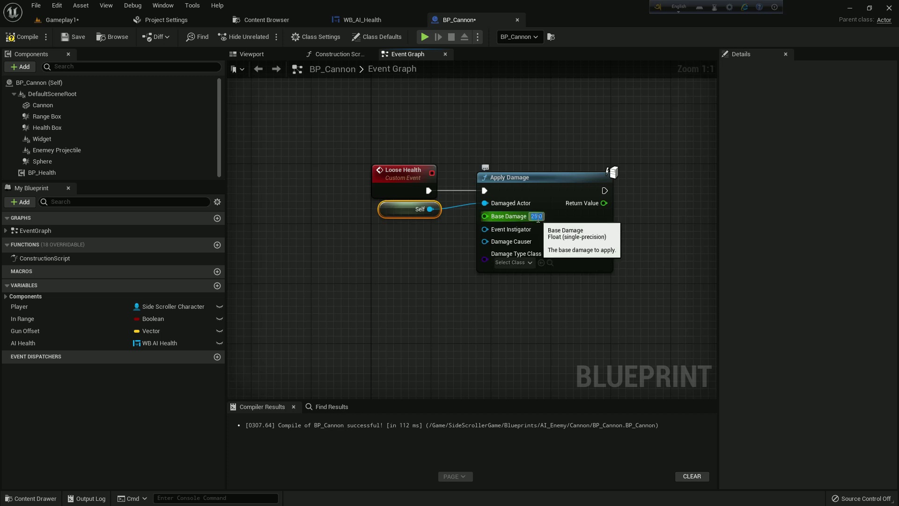
right_click_drag(651, 221, 506, 221)
left_click(542, 224)
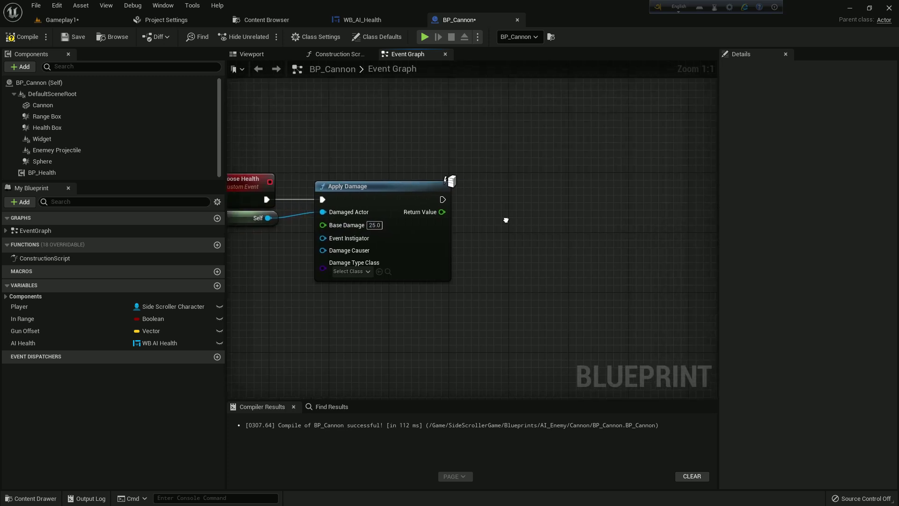
Add a BP Health reference with Get Health feeding a less-or-equal-to-0 comparison
left_click(43, 171)
left_click_drag(42, 172, 553, 234)
type("get hea")
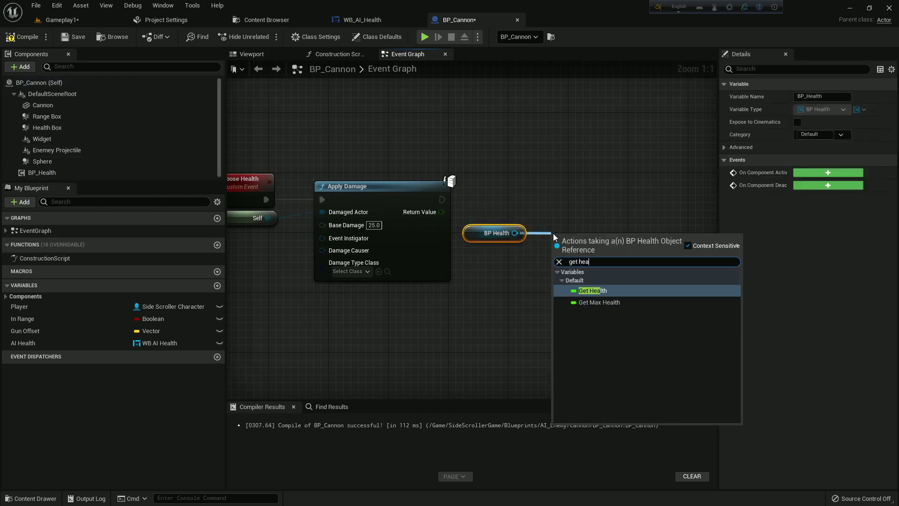
key("Return")
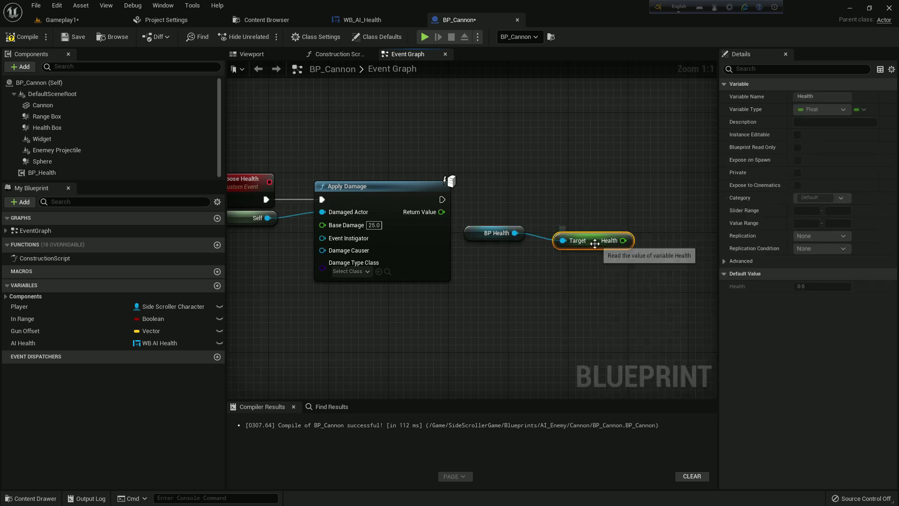
left_click_drag(554, 240, 523, 234)
right_click_drag(590, 235, 505, 257)
left_click_drag(506, 256, 552, 250)
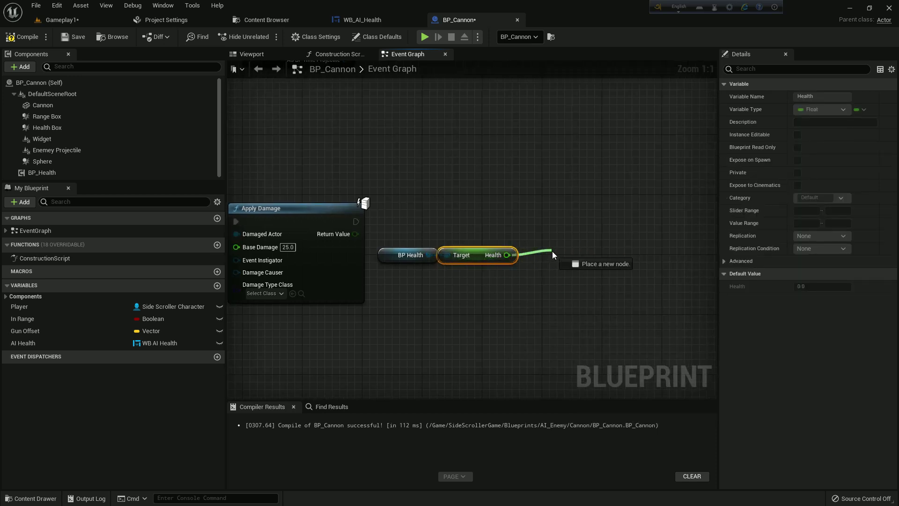
type("<=")
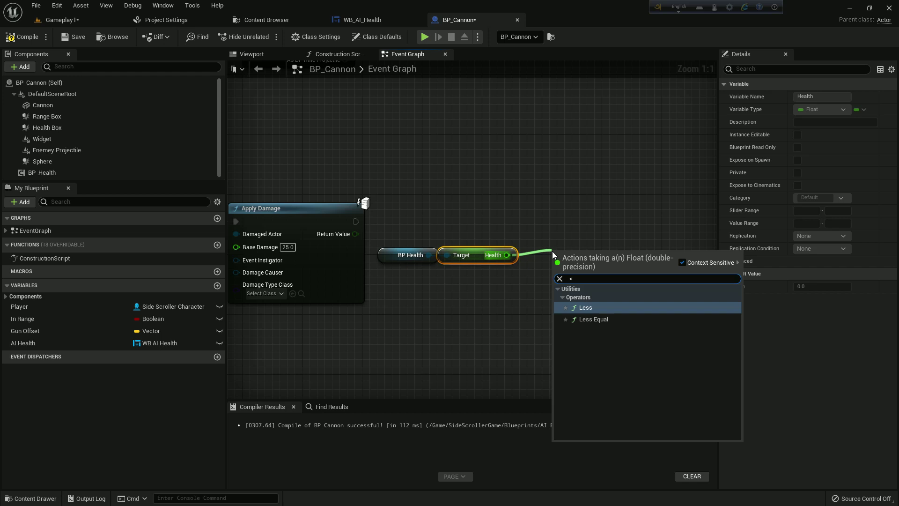
key("Return")
left_click_drag(562, 263, 532, 263)
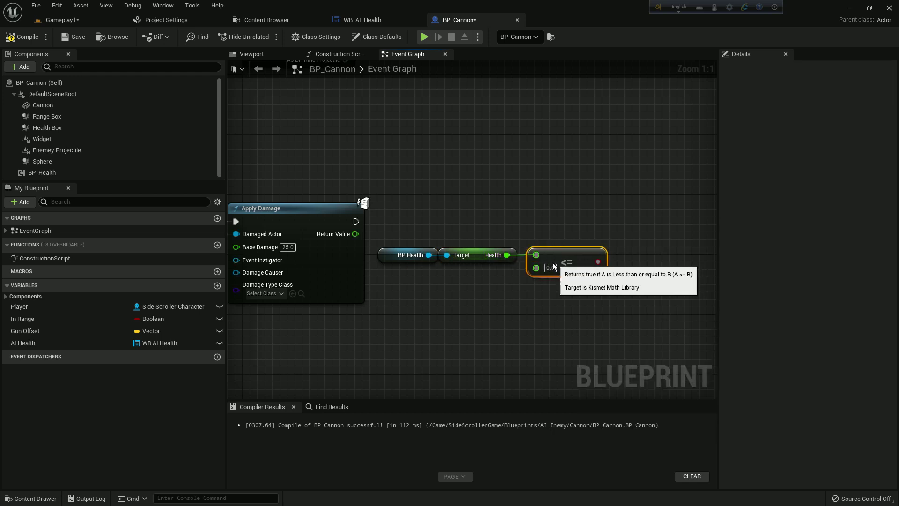
Add a Branch after Apply Damage using the comparison result as its condition
right_click_drag(594, 270, 542, 278)
left_click(572, 224)
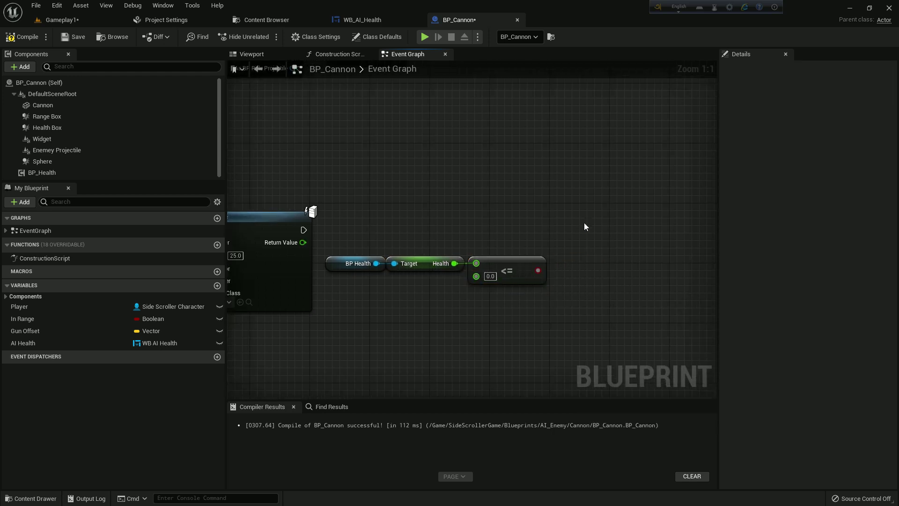
mouse_move(303, 230)
left_mouse_down()
mouse_move(596, 243)
mouse_move(618, 230)
left_mouse_up()
left_click_drag(537, 272, 588, 243)
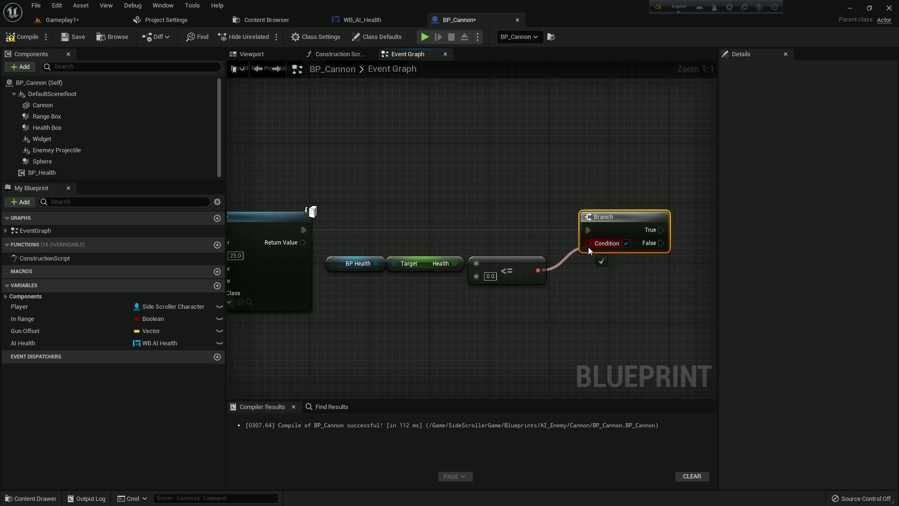
right_click_drag(587, 247, 518, 277)
left_click(544, 286)
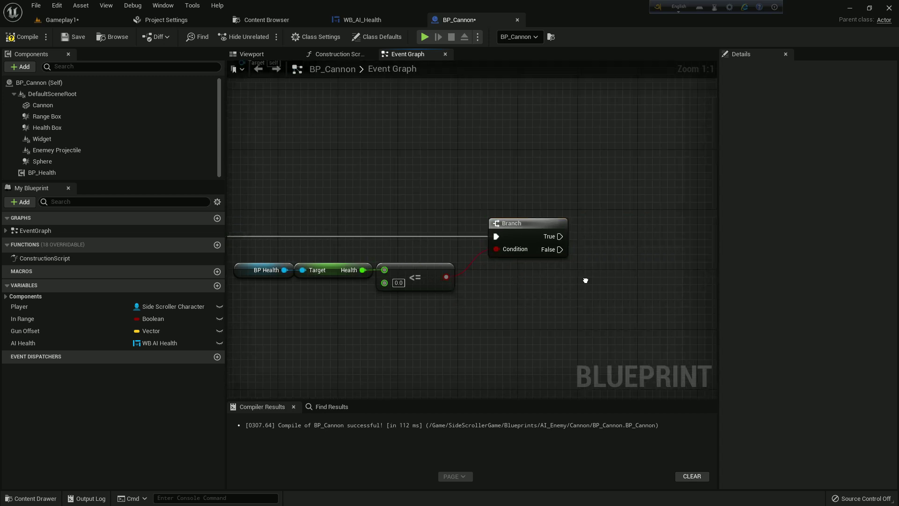
right_click_drag(587, 282, 552, 290)
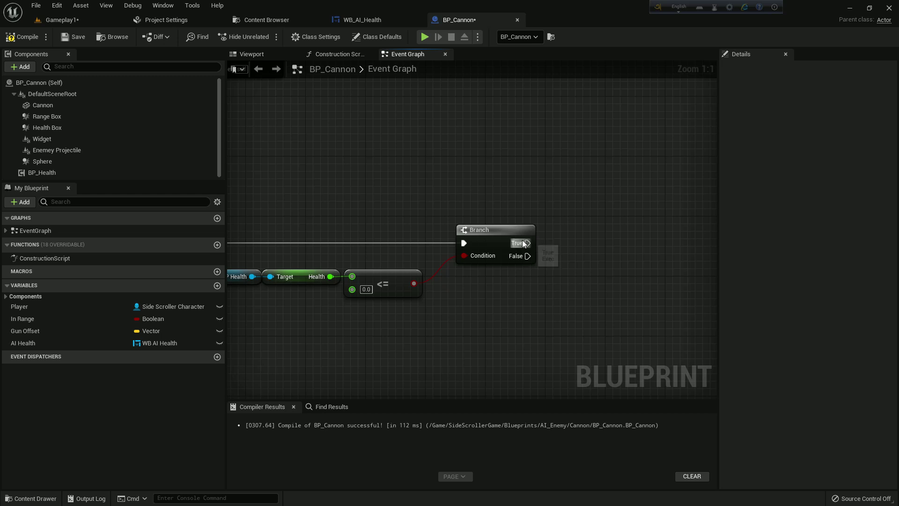
left_click_drag(523, 243, 568, 240)
type("spaw")
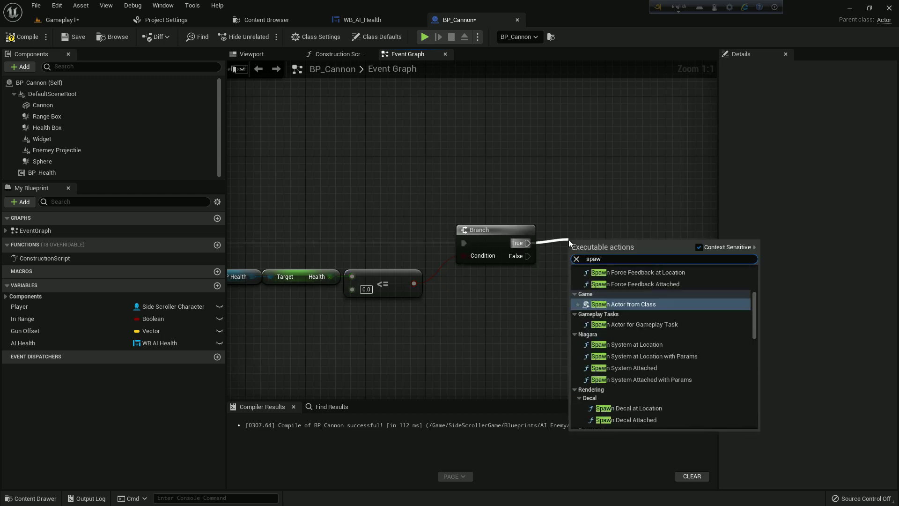
type("n emit")
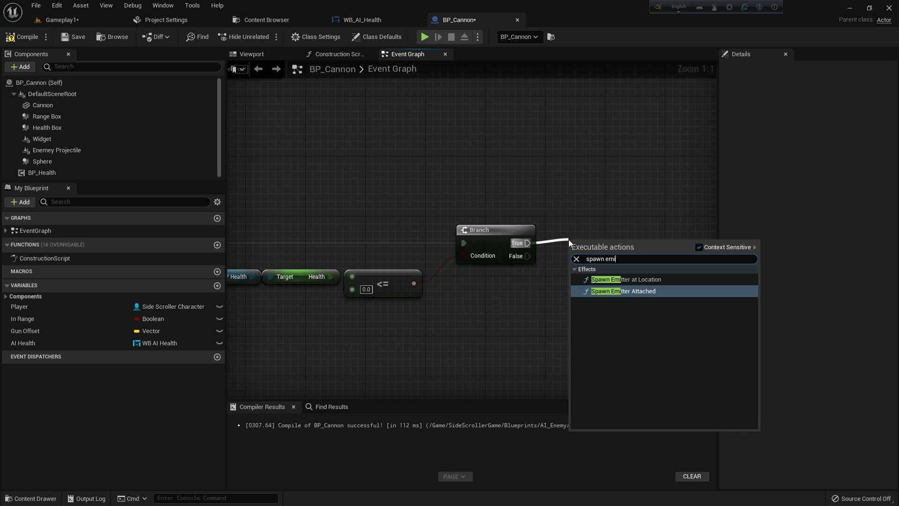
type("t")
Add Spawn Emitter at Location on the Branch True path with the P_Explosion template
key("Return")
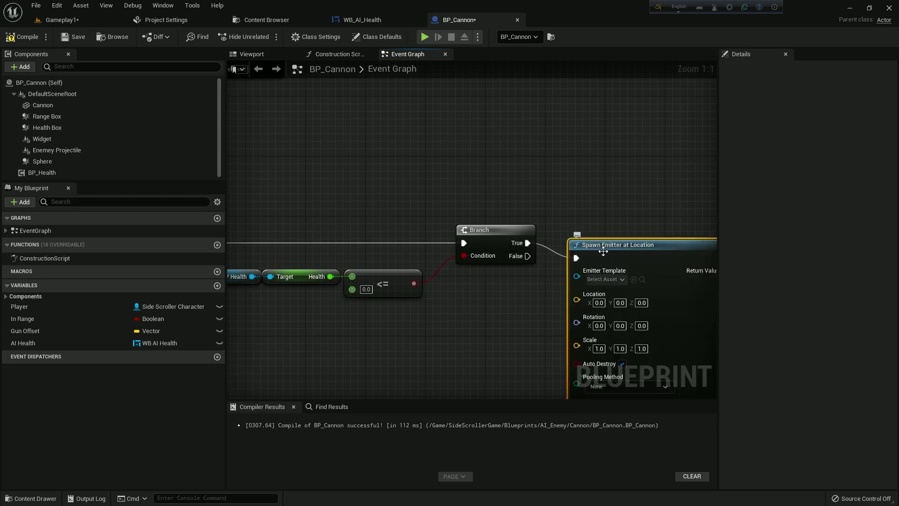
mouse_move(597, 202)
right_mouse_down()
mouse_move(590, 201)
mouse_move(586, 259)
right_mouse_up()
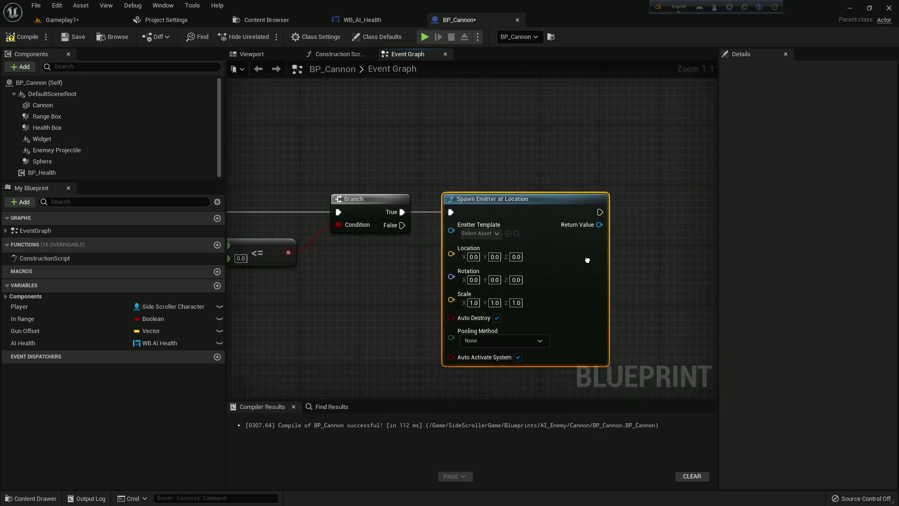
left_click(478, 233)
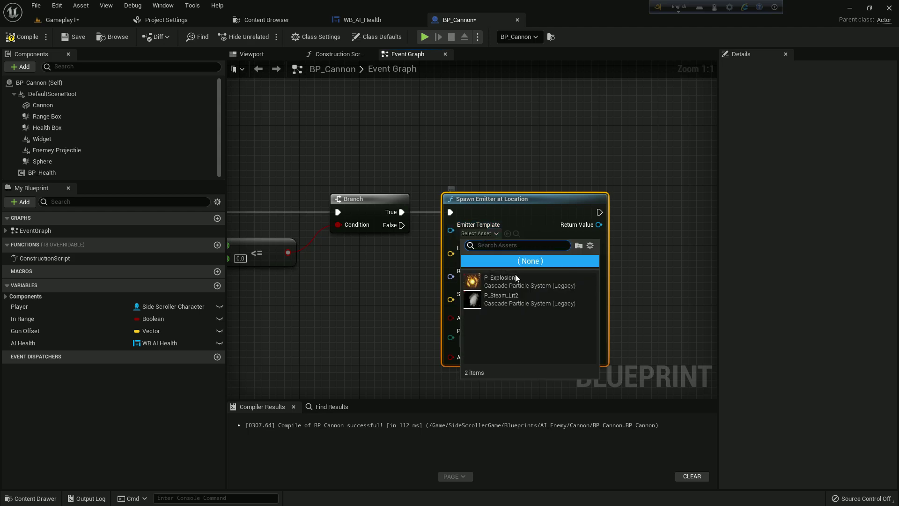
left_click(491, 281)
right_click_drag(407, 286, 421, 271)
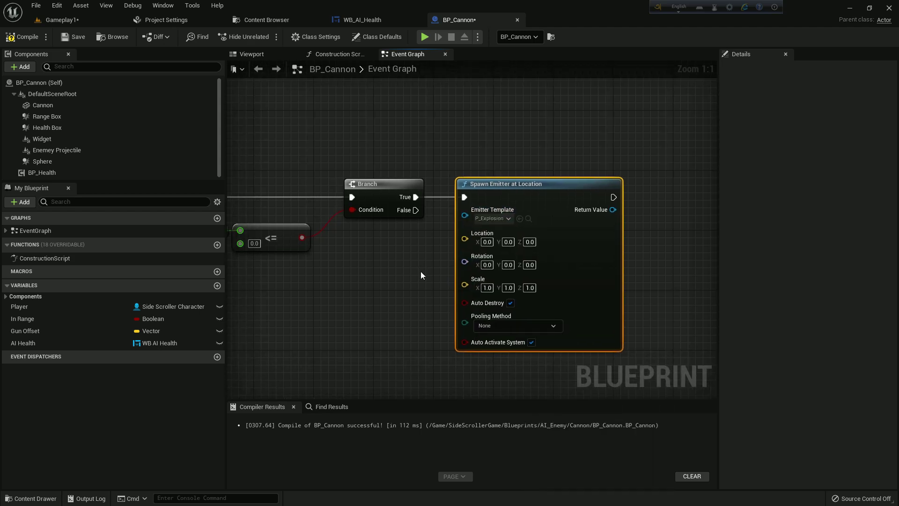
Feed Get Actor Location into the emitter's Location input
right_click(387, 286)
type("get")
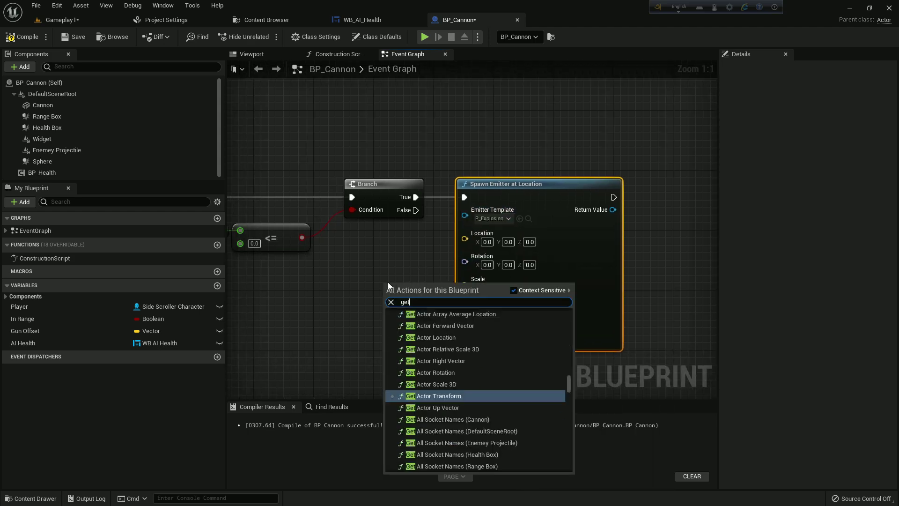
type(" actor loca")
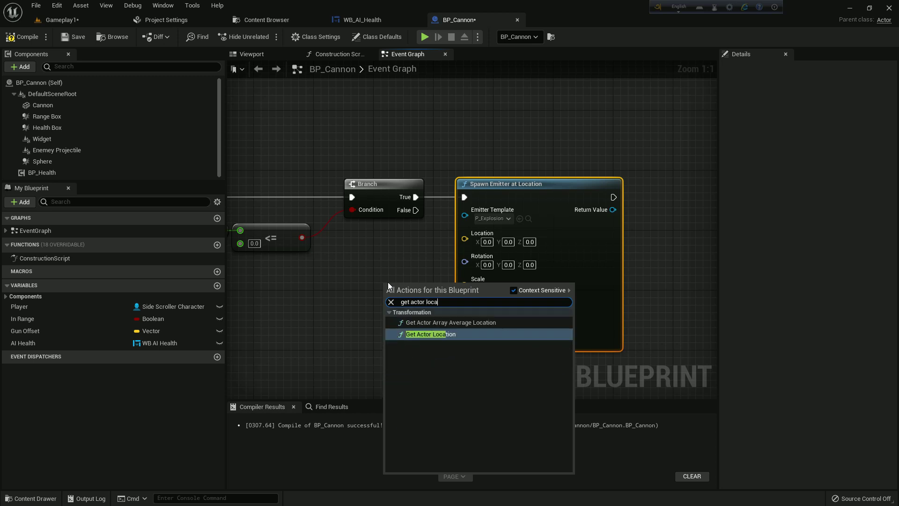
key("Return")
right_click_drag(388, 286, 438, 311)
left_click_drag(469, 315, 403, 293)
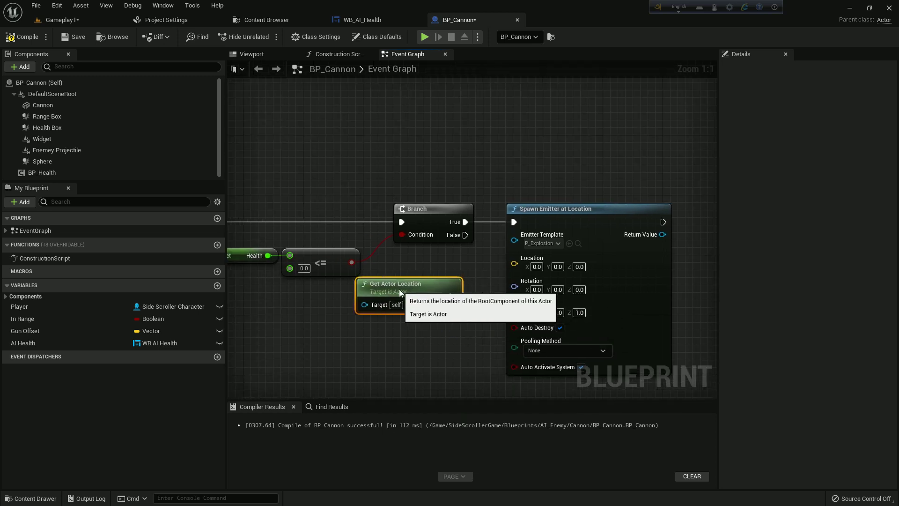
right_click_drag(563, 258, 445, 242)
left_click(517, 188)
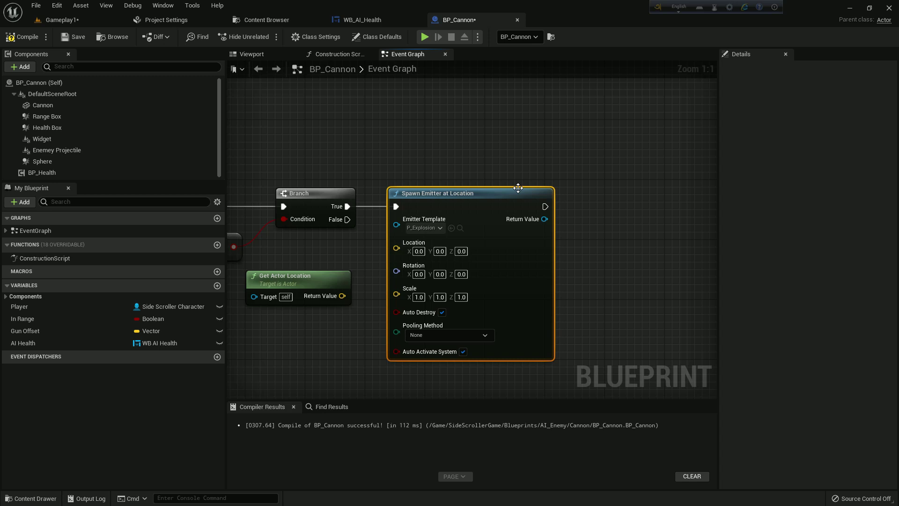
left_click_drag(517, 188, 555, 188)
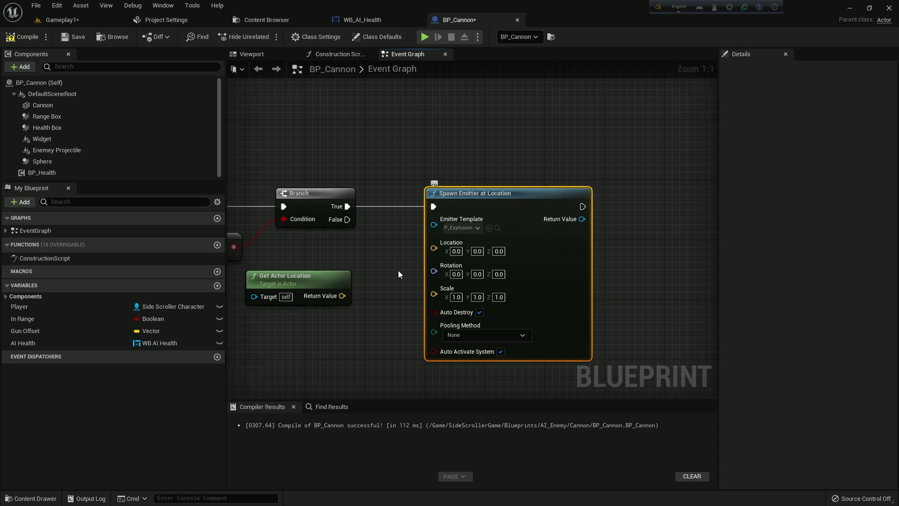
left_click_drag(335, 298, 434, 247)
Set the emitter's scale to 5, 5, 5
right_click_drag(455, 286, 420, 256)
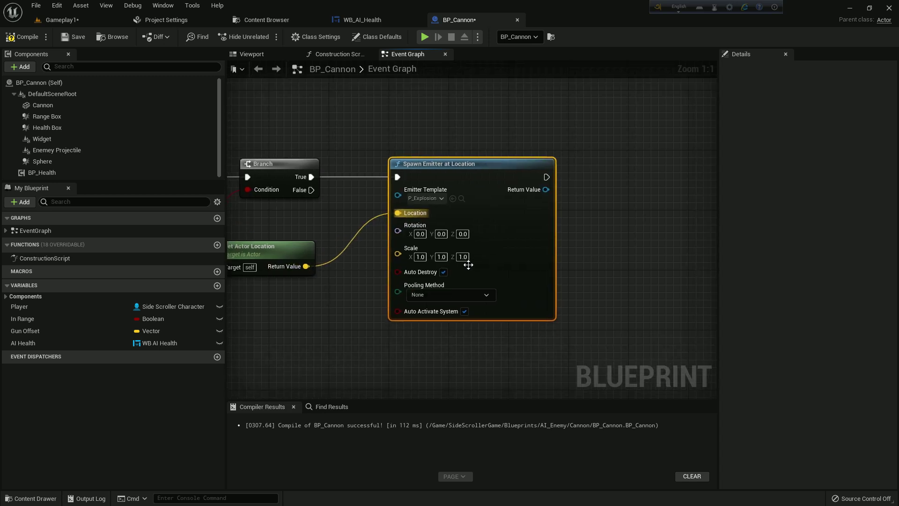
left_click(420, 256)
type("5.0")
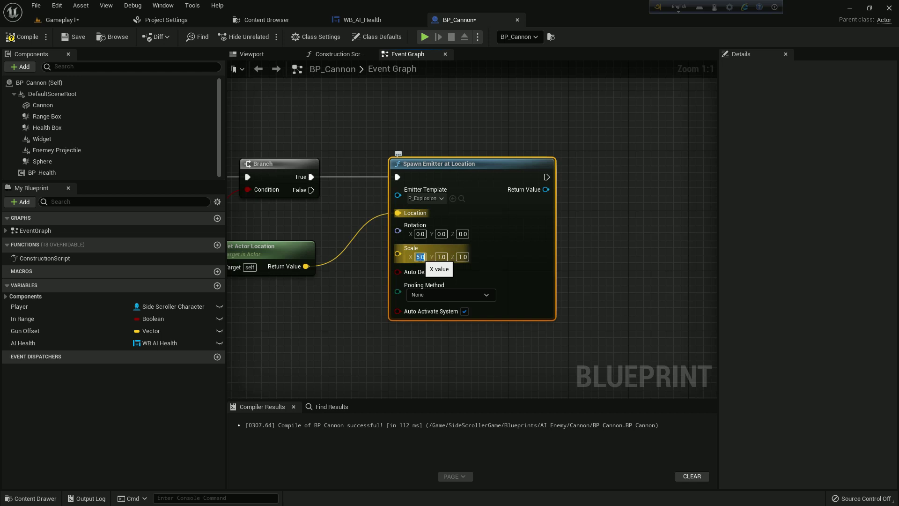
left_click(442, 256)
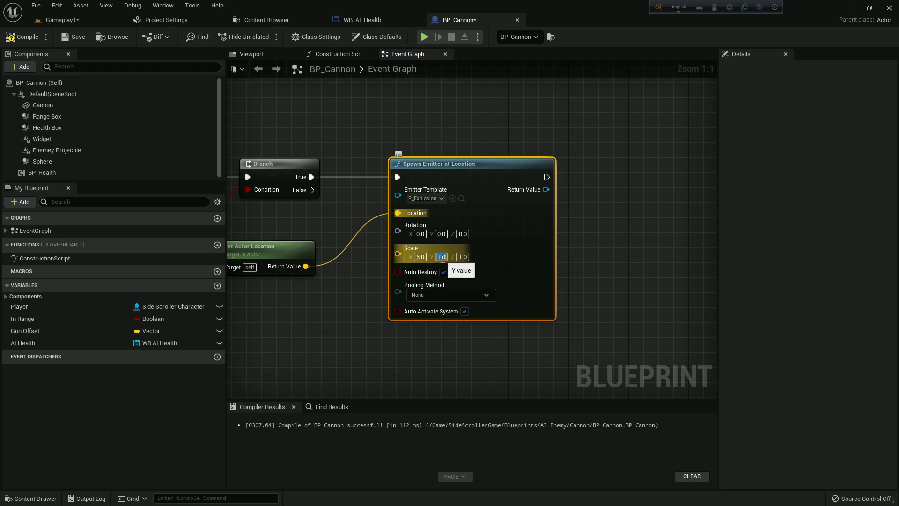
type("5.0")
key("Return")
type("5.0")
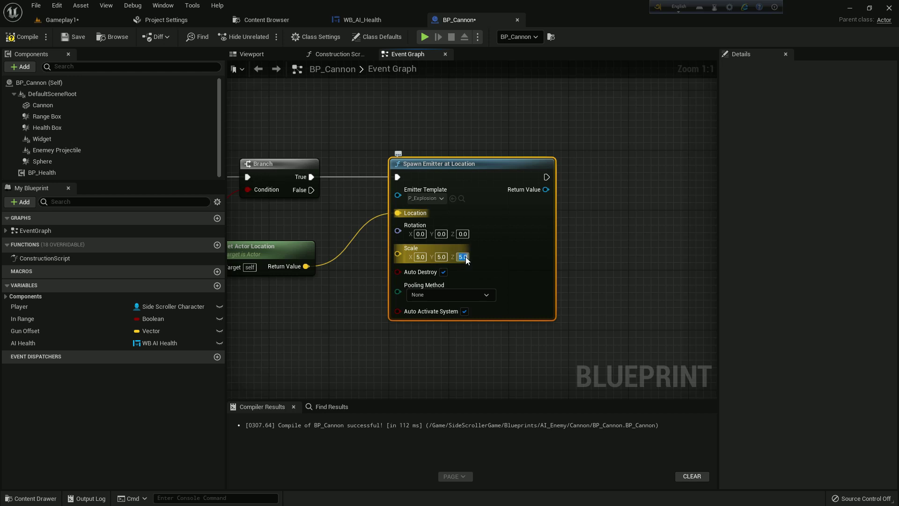
right_click_drag(534, 305, 444, 323)
left_click(516, 272)
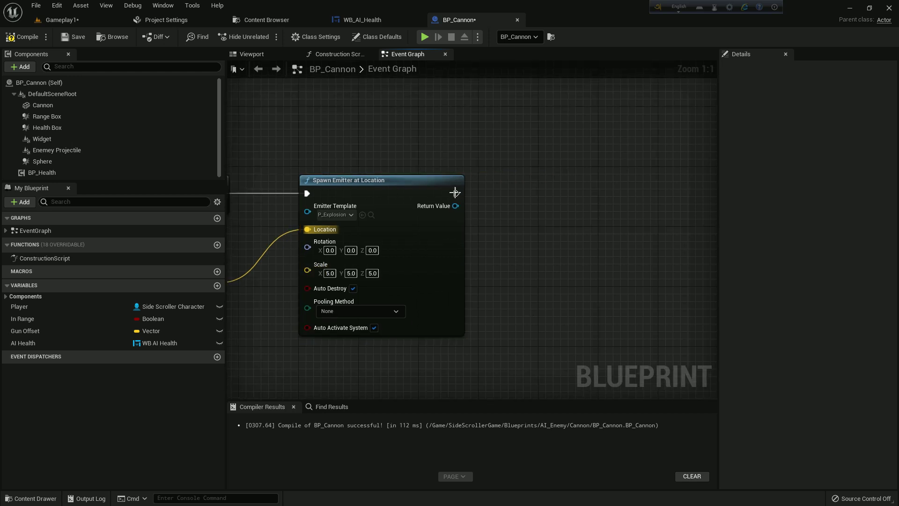
Add Play Sound 2D after the explosion emitter with Explosion_Cue as its sound
left_click_drag(455, 192, 496, 187)
type("play")
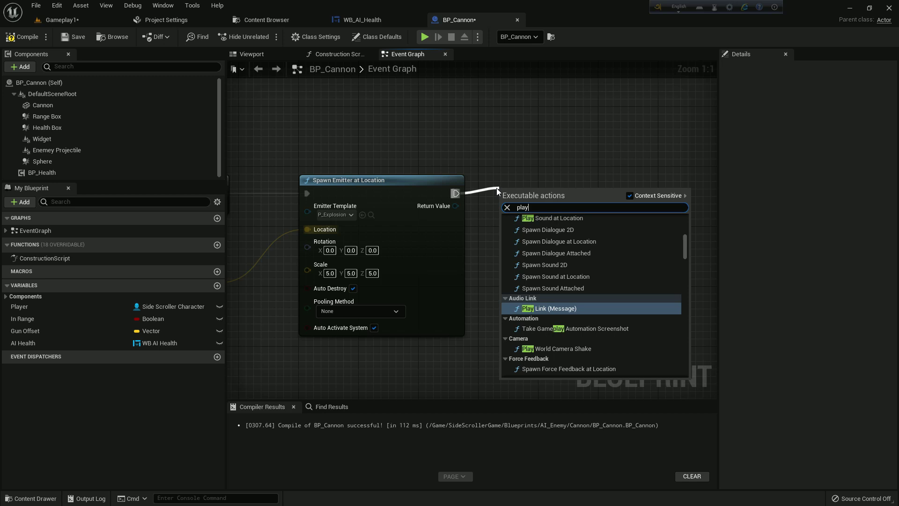
type(" sound")
key("Return")
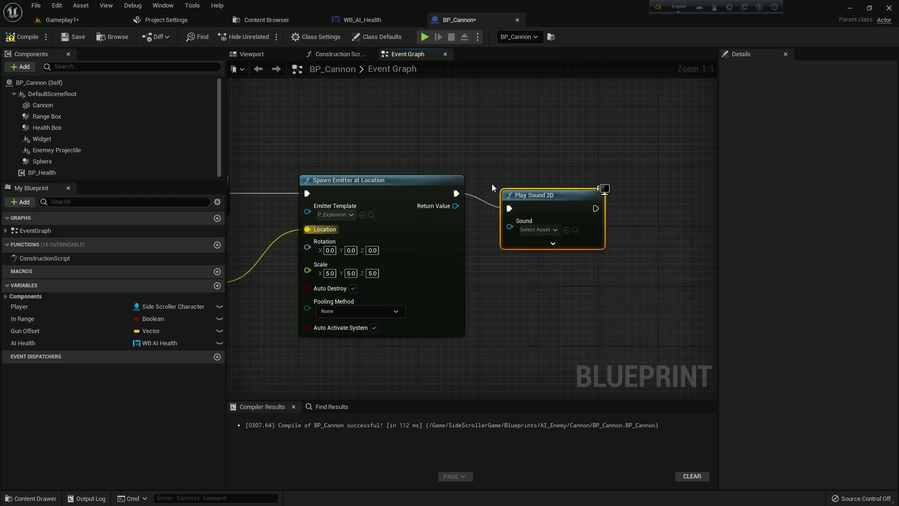
key("q")
left_click(540, 214)
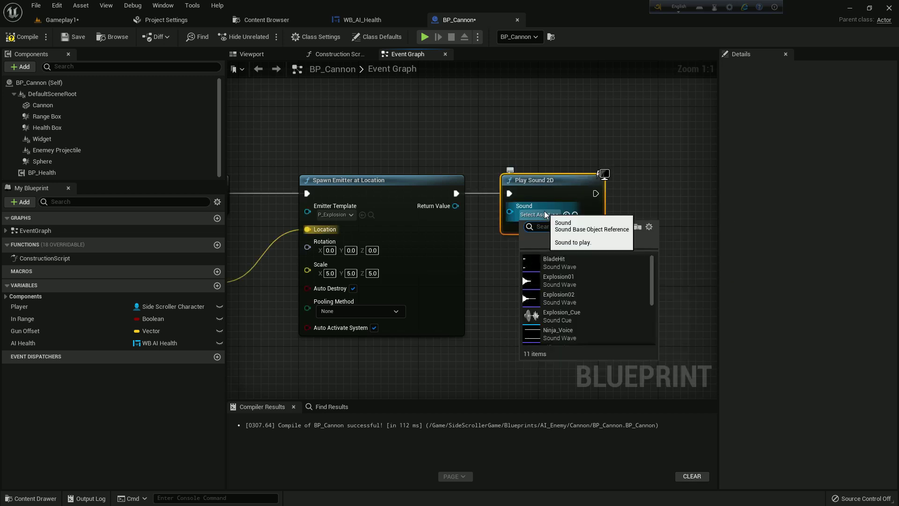
mouse_move(558, 333)
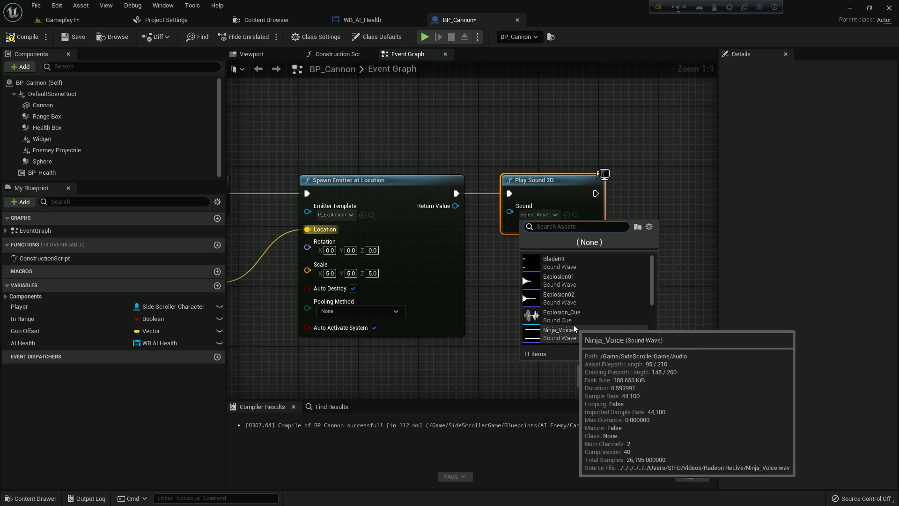
left_click(558, 315)
left_click(554, 232)
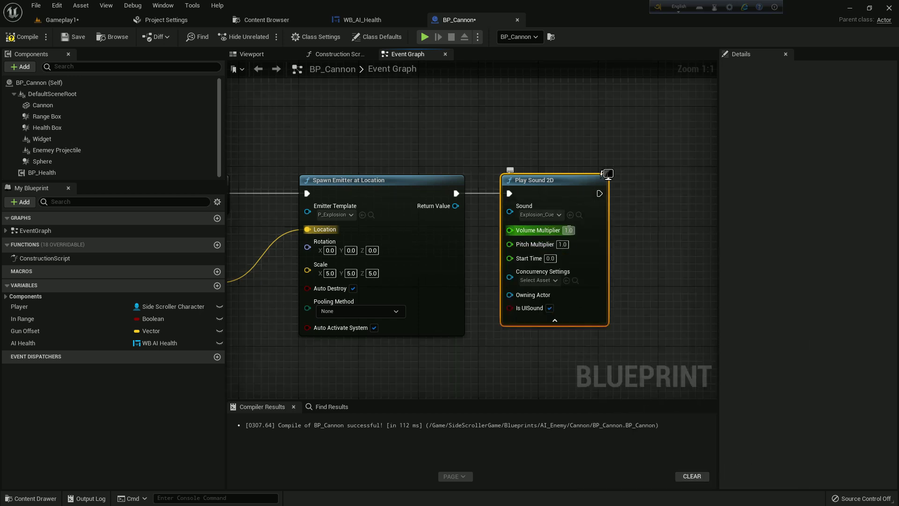
left_click(568, 229)
type("3")
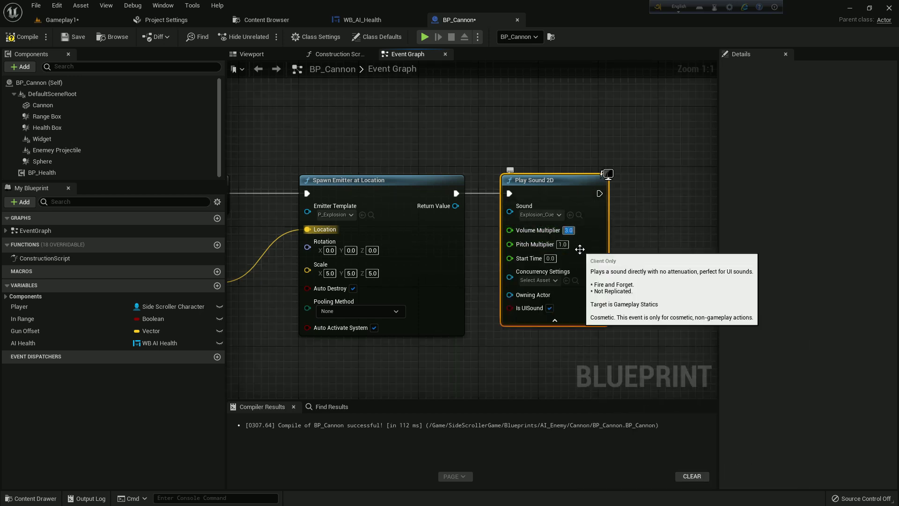
left_click(555, 319)
right_click_drag(623, 302, 452, 337)
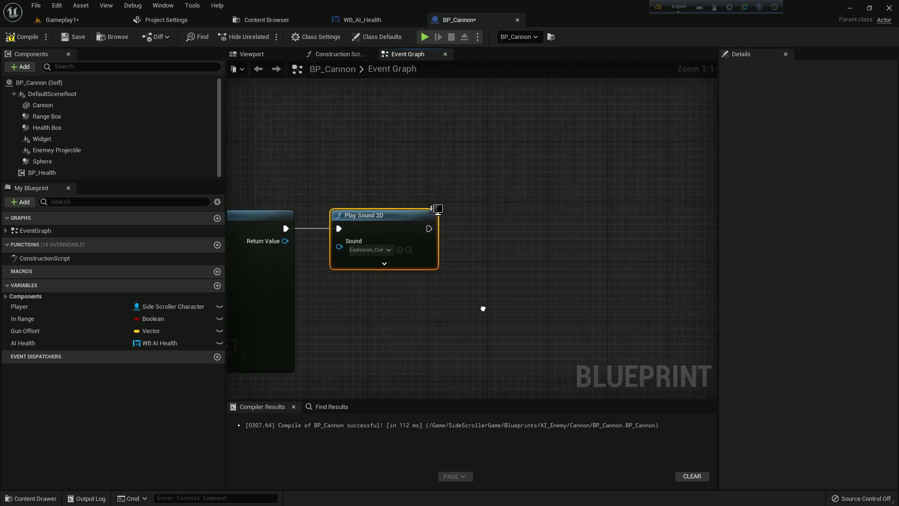
Add a Delay after Play Sound 2D followed by a Destroy Actor node
left_click(493, 226)
mouse_move(428, 229)
left_mouse_down()
mouse_move(503, 245)
mouse_move(518, 224)
left_mouse_up()
left_click_drag(576, 228, 615, 234)
type("destroy")
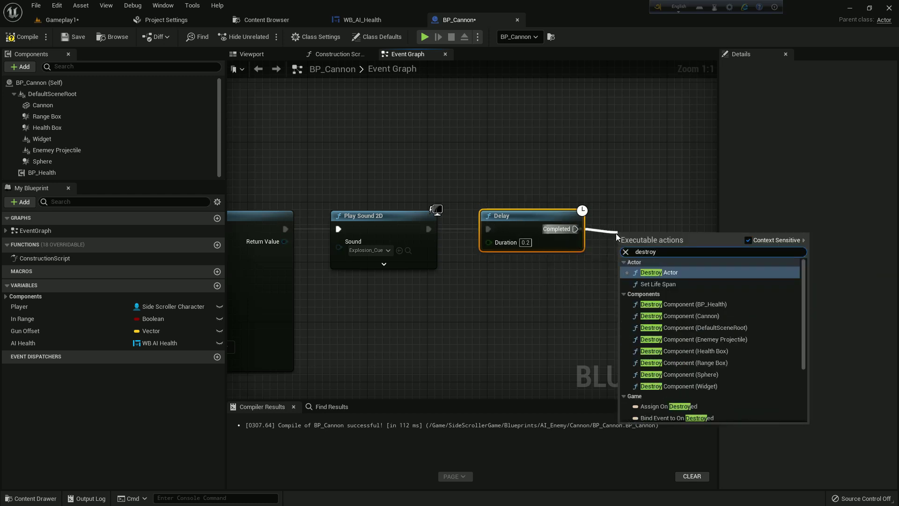
key("Return")
left_click_drag(664, 253, 658, 226)
Compile and save BP_Cannon, then Save All modified assets from the Content Drawer
left_click(21, 36)
left_click(73, 37)
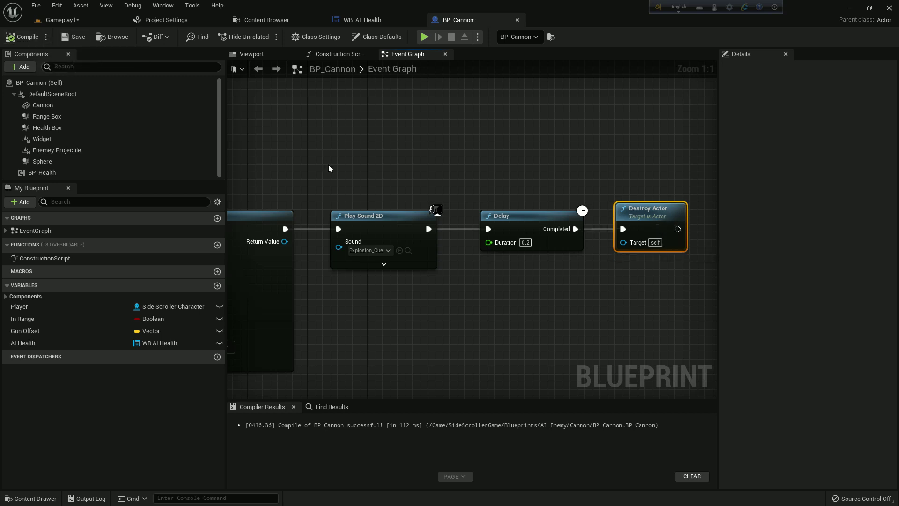
scroll(328, 167, "down", 3)
scroll(426, 165, "up", 1)
key("ctrl+space")
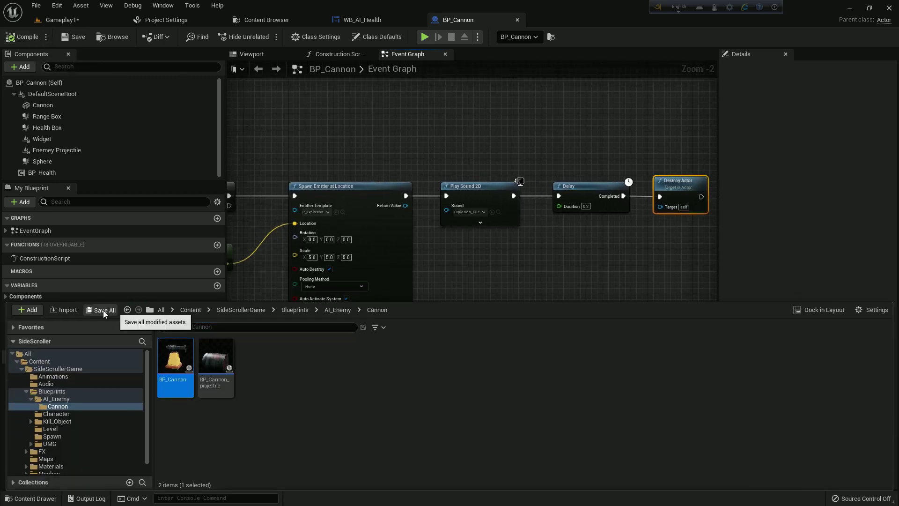
left_click(103, 310)
left_click(523, 362)
scroll(397, 233, "down", 4)
Try adding nodes off Health AI and a BP Health reference, then delete the reference
right_click_drag(397, 234, 537, 257)
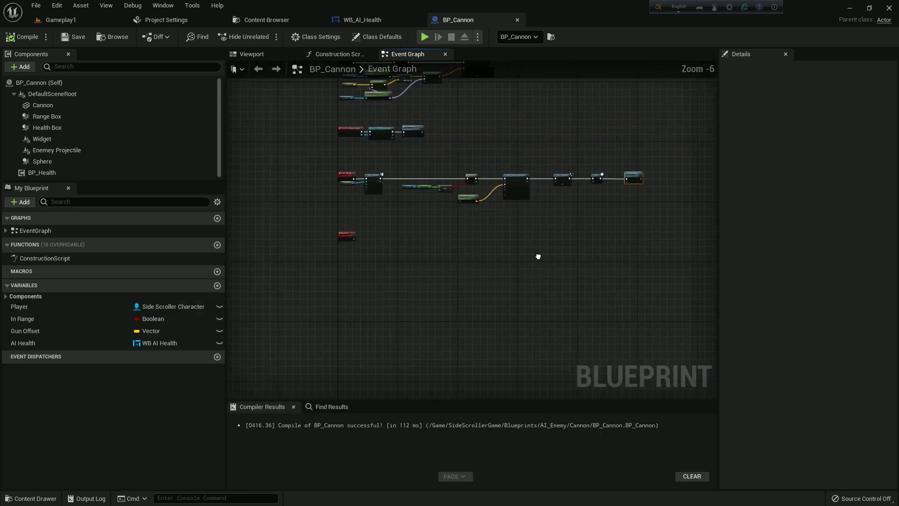
scroll(369, 247, "up", 4)
scroll(342, 245, "up", 1)
right_click_drag(342, 245, 379, 255)
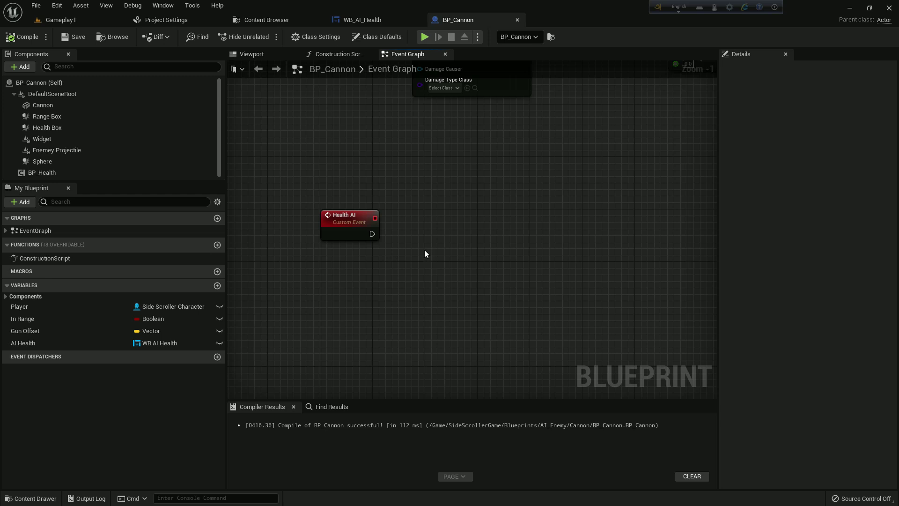
left_click_drag(371, 233, 475, 232)
type("set")
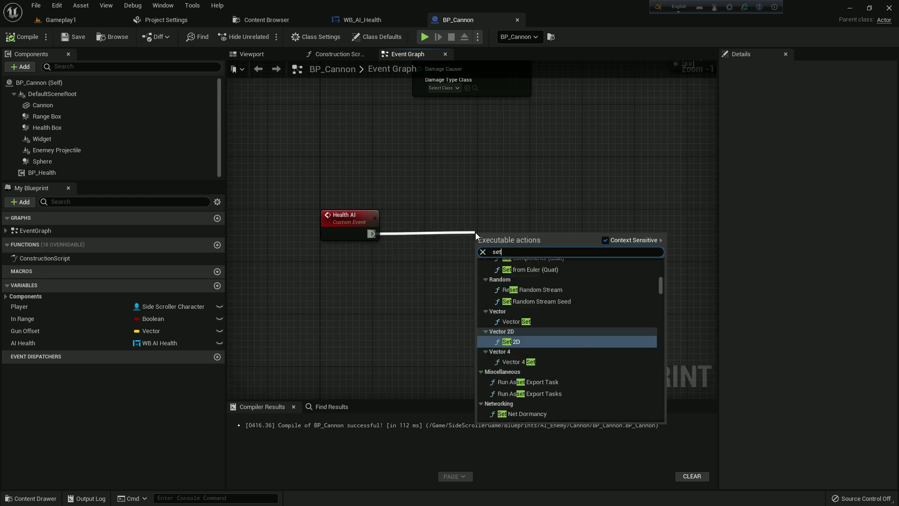
type(" per")
type("s")
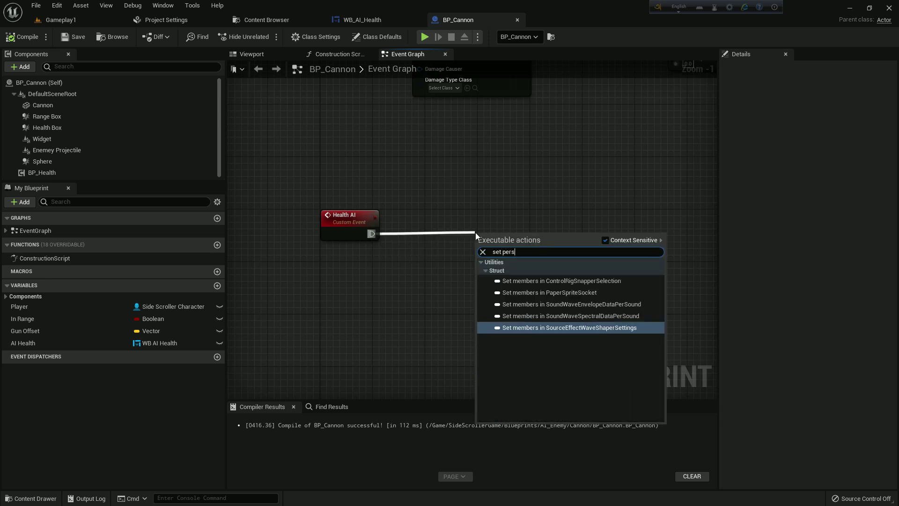
key("BackSpace")
type("ce")
key("BackSpace")
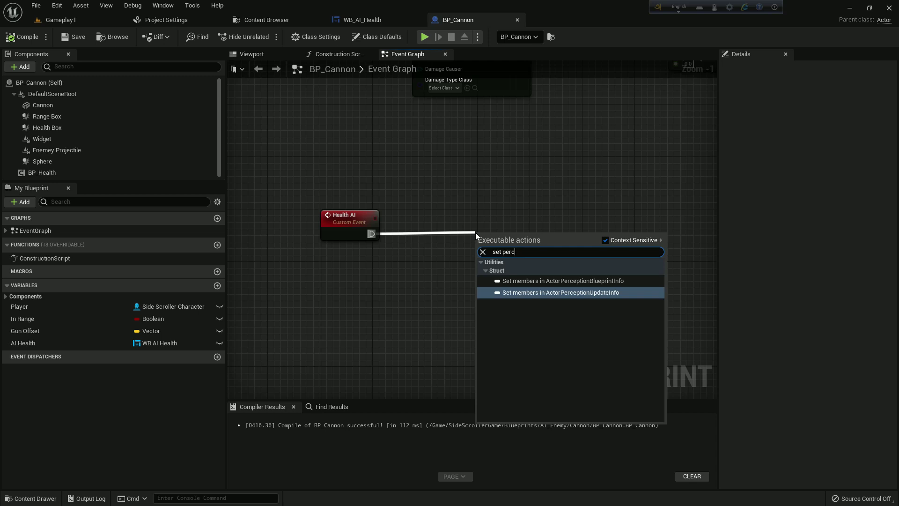
key("BackSpace")
key("BackSpace")
key("BackSpace")
key("BackSpace")
key("BackSpace")
key("BackSpace")
type("t")
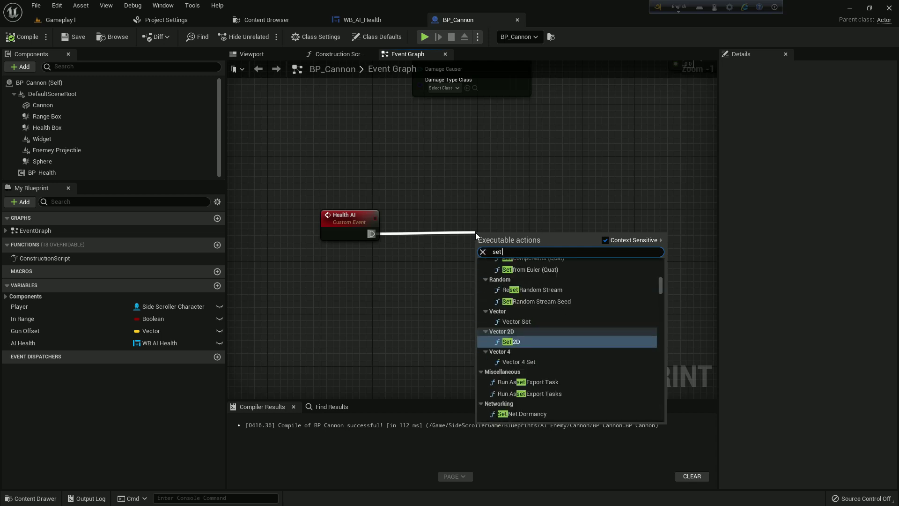
type(" perce")
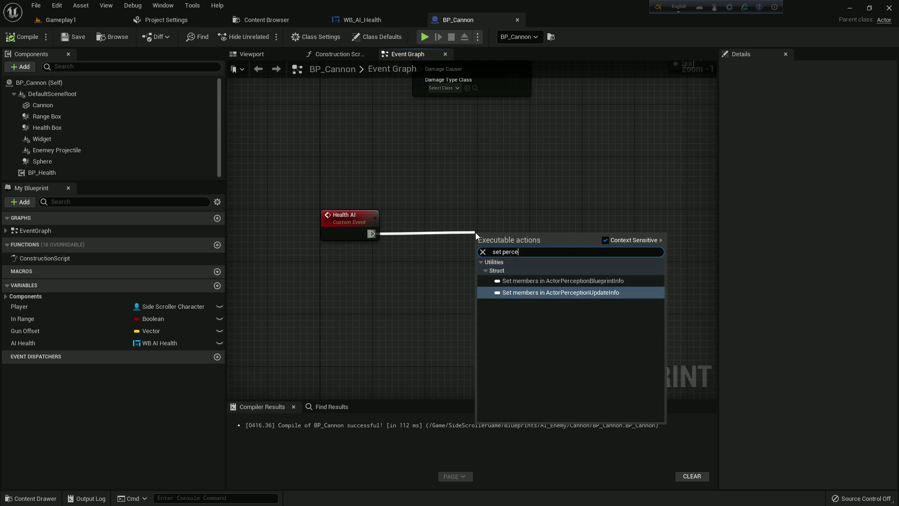
left_click(487, 196)
right_click_drag(481, 269, 502, 247)
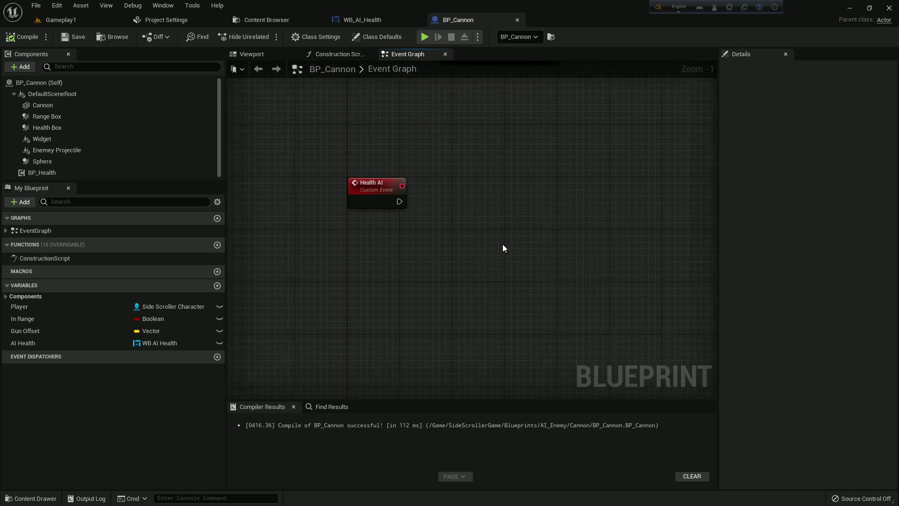
left_click(60, 174)
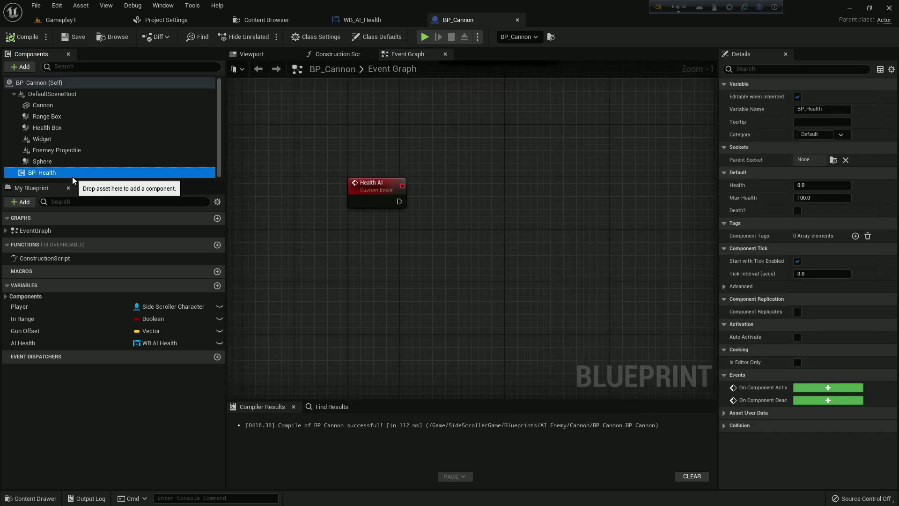
mouse_move(60, 174)
left_mouse_down()
mouse_move(382, 262)
mouse_move(369, 231)
mouse_move(423, 226)
left_mouse_up()
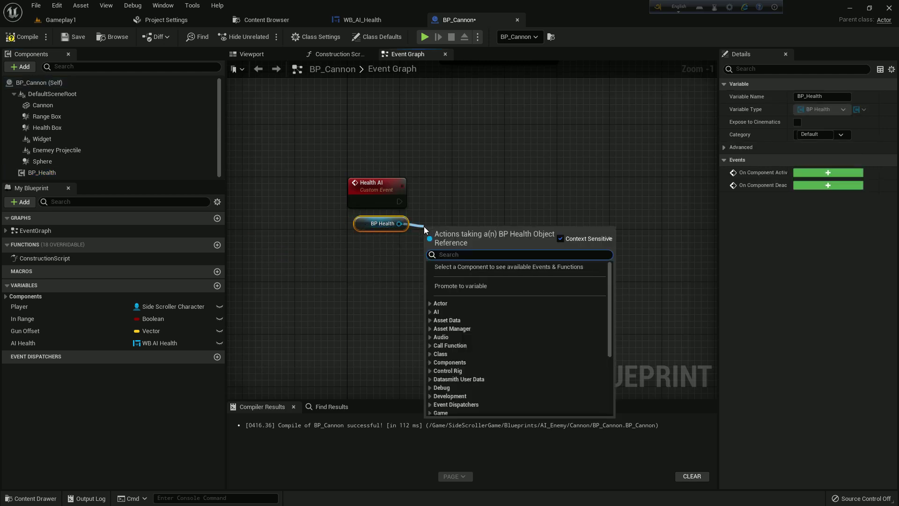
type("get hea")
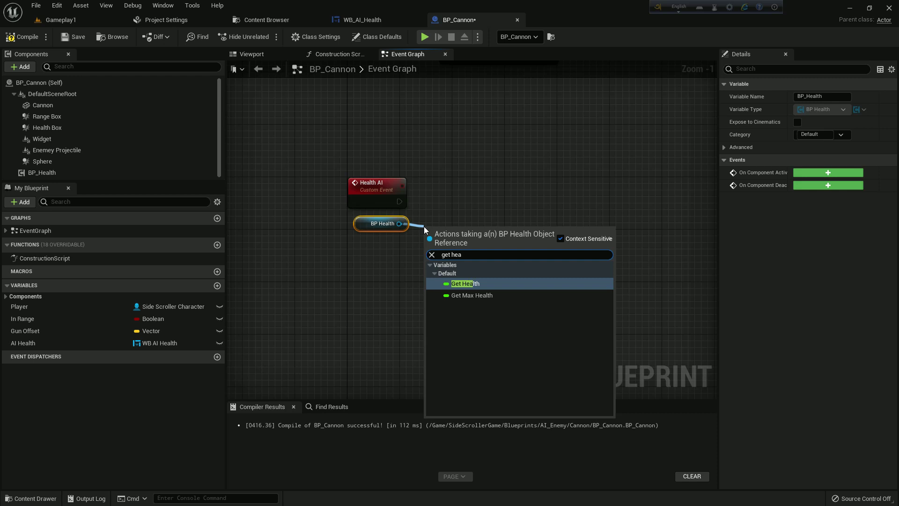
left_click(443, 203)
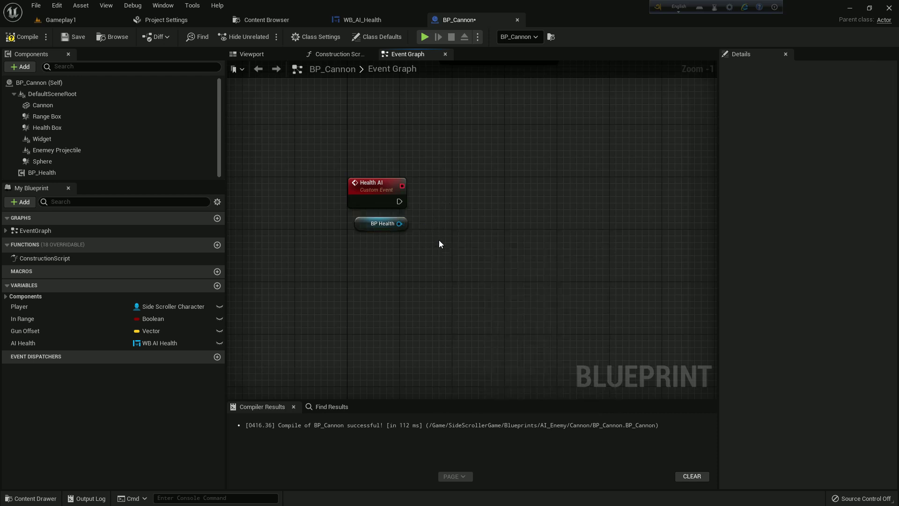
left_click(382, 224)
key("Delete")
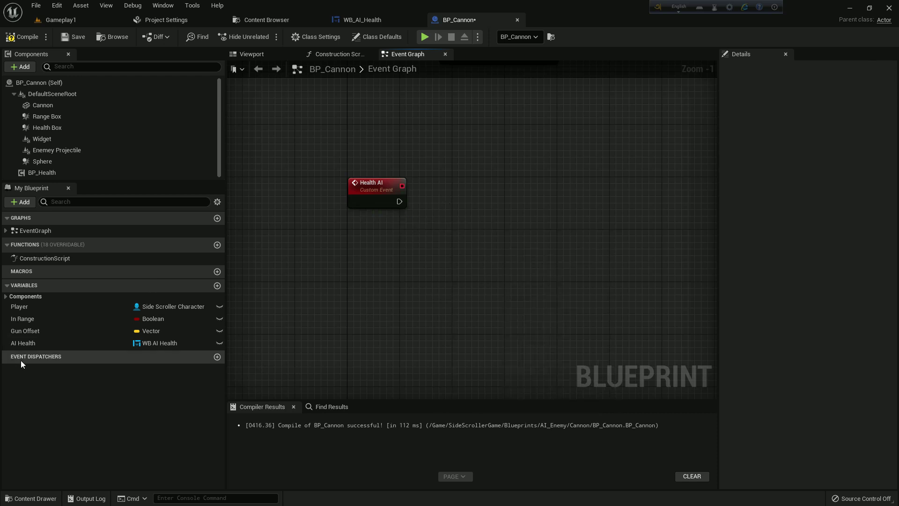
Get AI Health's HealthProgressBar and call Set Percent on it from Health AI
mouse_move(26, 344)
left_mouse_down()
mouse_move(373, 241)
mouse_move(361, 230)
mouse_move(425, 231)
left_mouse_up()
left_click(372, 246)
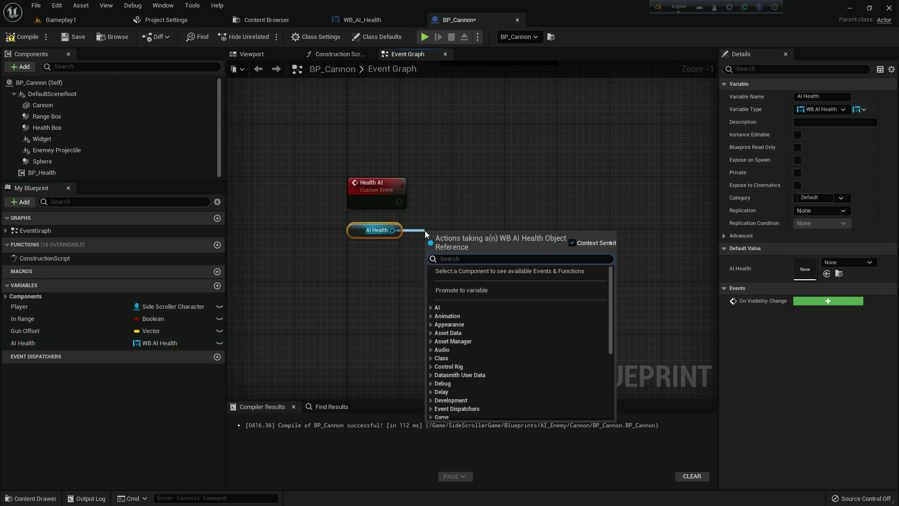
type("get hea")
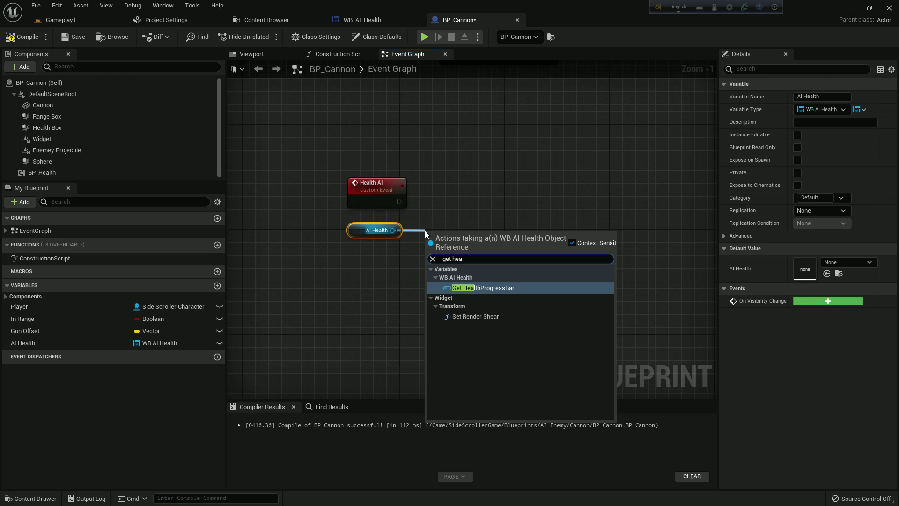
key("Return")
left_click_drag(464, 239, 450, 232)
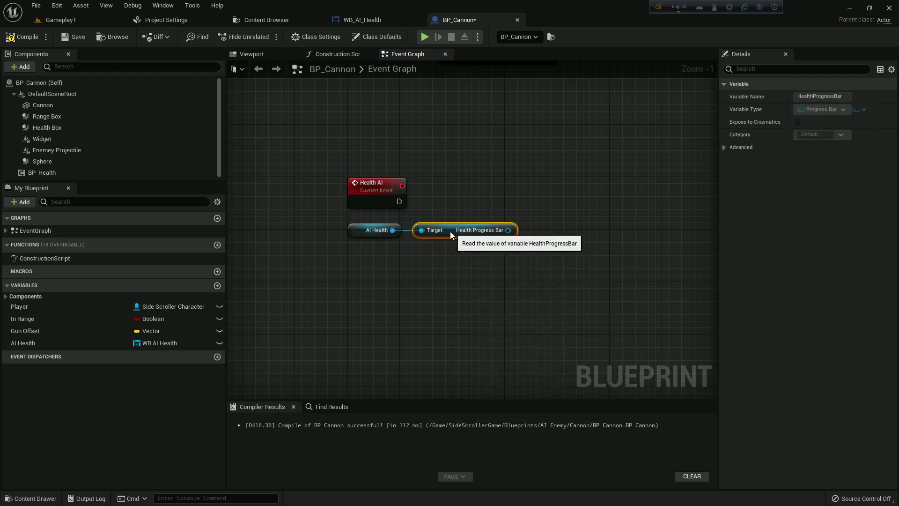
left_click_drag(507, 230, 567, 223)
type("se")
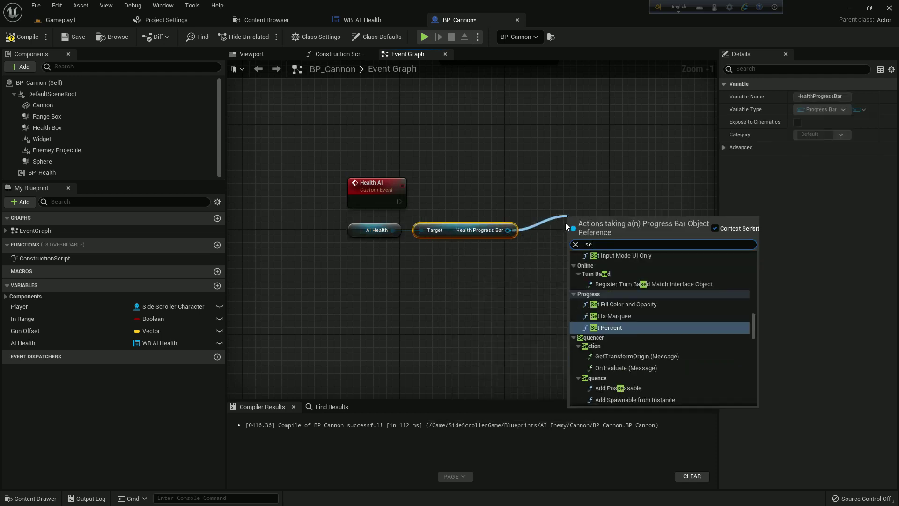
type("t poe")
key("BackSpace")
key("BackSpace")
type("erc")
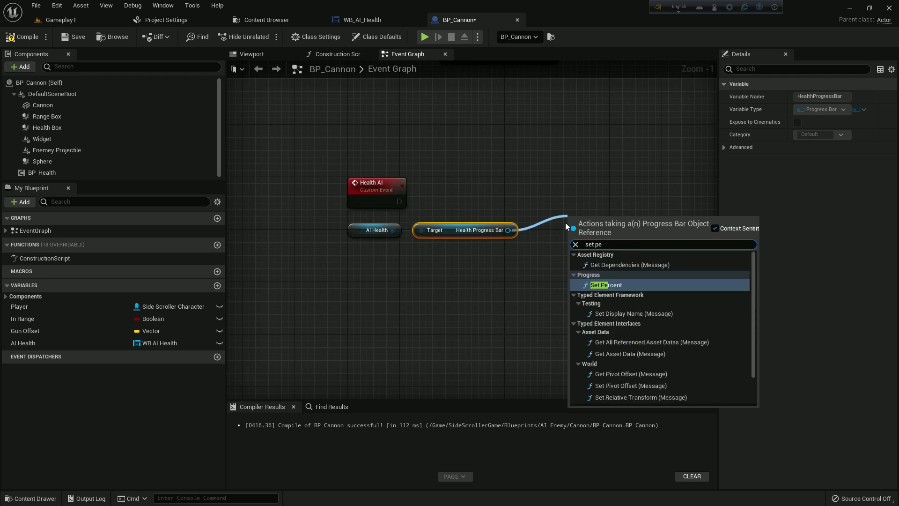
key("Return")
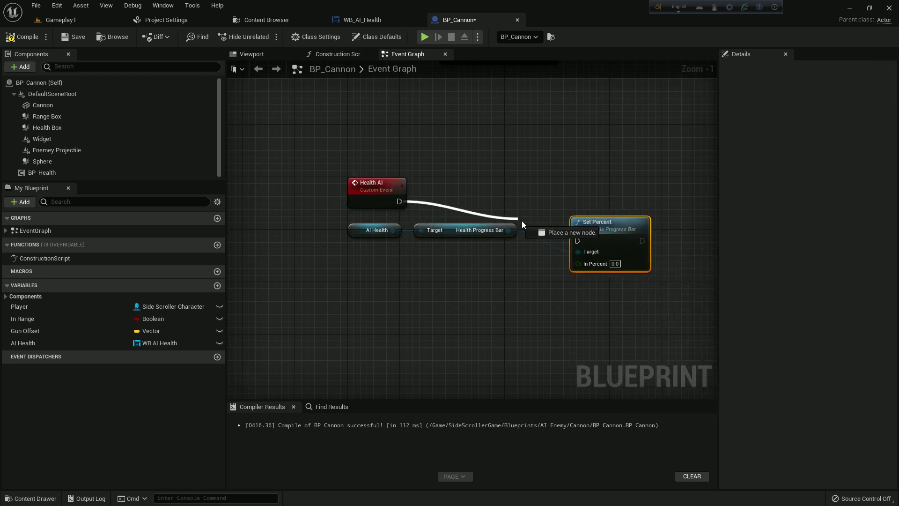
mouse_move(403, 202)
left_mouse_down()
mouse_move(578, 241)
mouse_move(598, 199)
left_mouse_up()
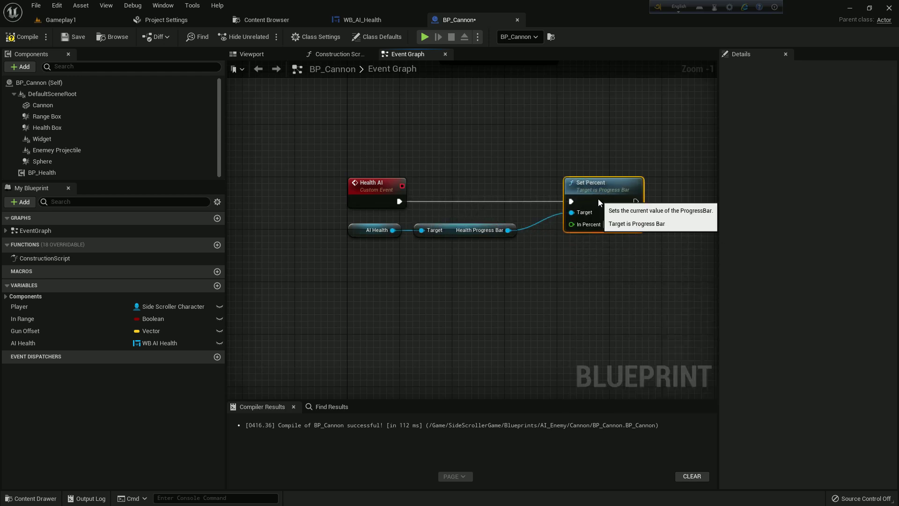
left_click(493, 261)
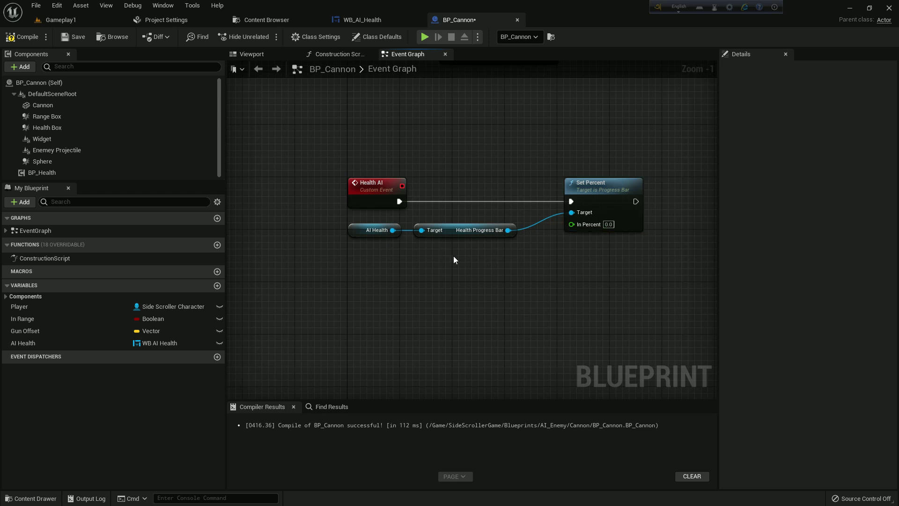
Add BP Health with Health and Max Health getters, right-aligned
left_click_drag(42, 173, 331, 264)
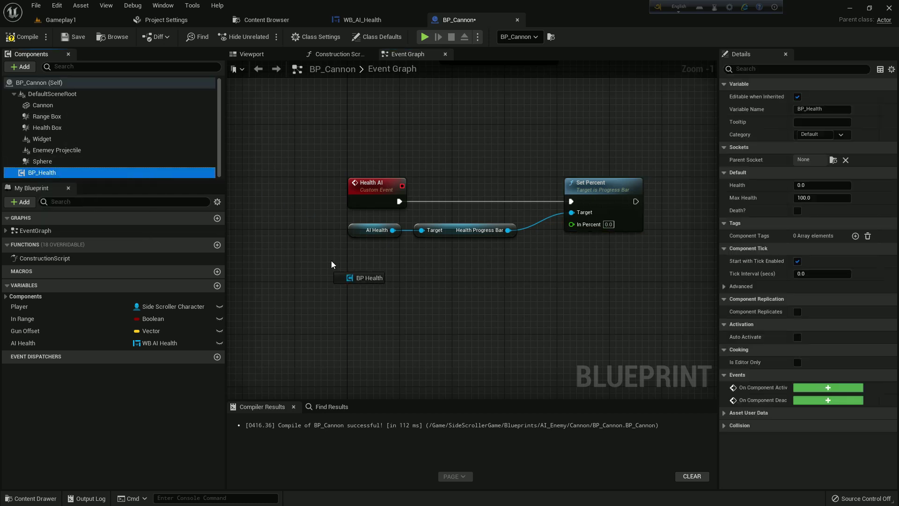
left_click_drag(394, 256, 415, 264)
type("get health")
key("Return")
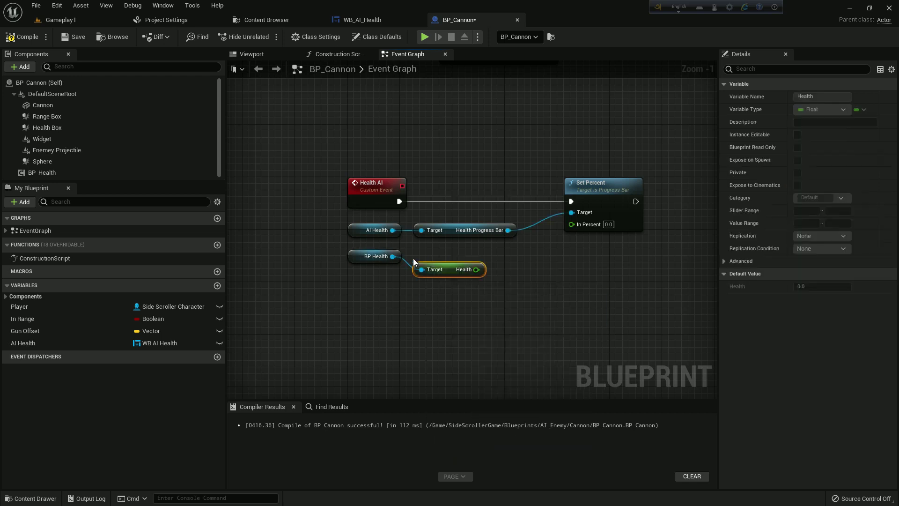
left_click_drag(444, 270, 452, 256)
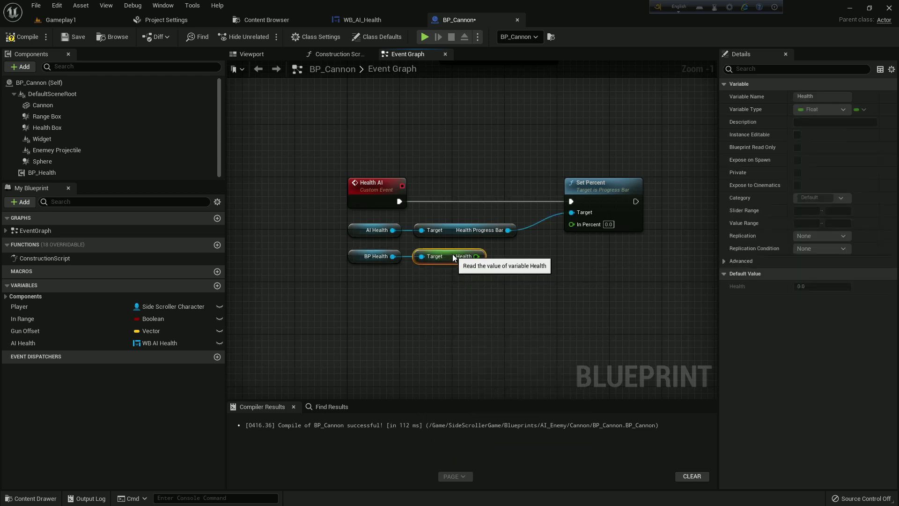
left_click_drag(393, 256, 414, 275)
type("get")
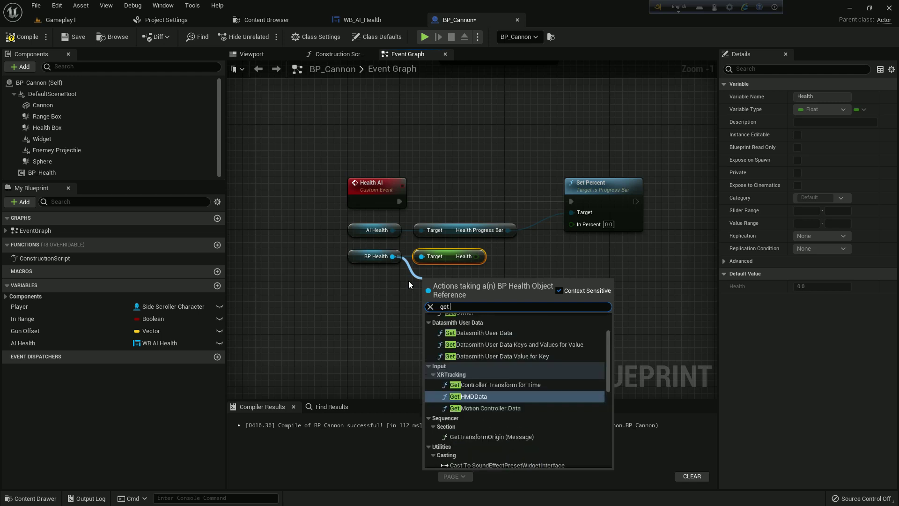
type(" health")
key("Down")
key("Return")
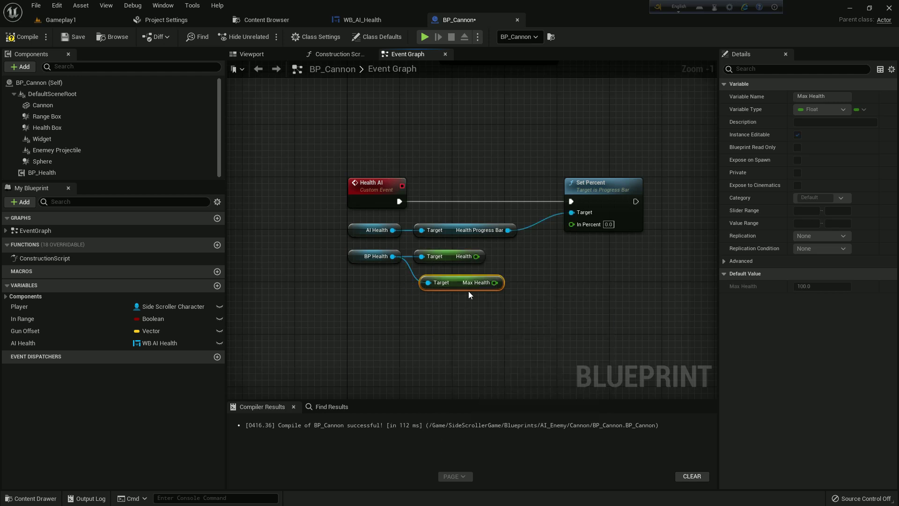
left_click_drag(449, 275, 450, 262)
left_click(449, 255, "shift")
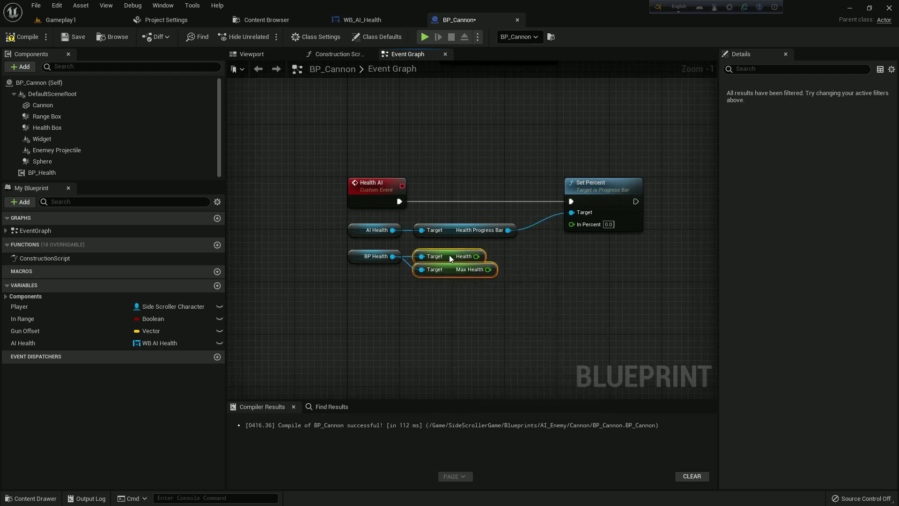
right_click(450, 258)
mouse_move(504, 394)
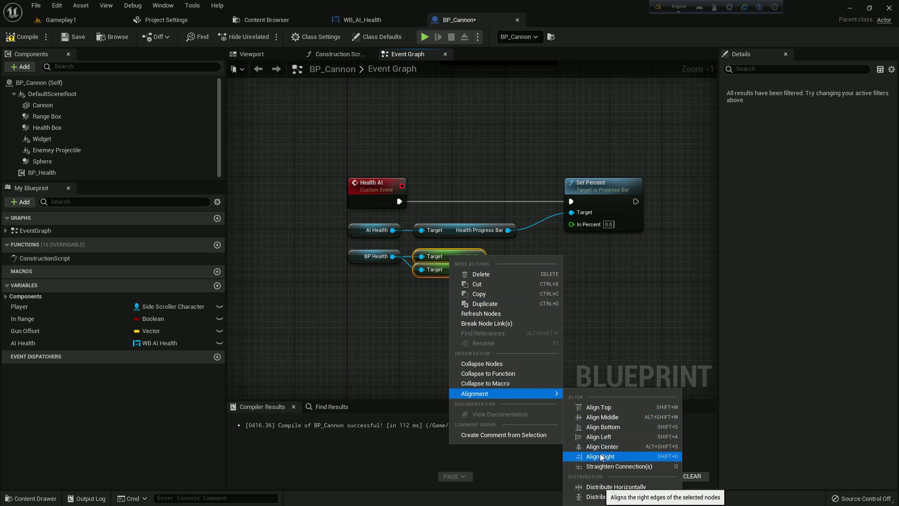
left_click(599, 456)
Divide Health by Max Health and wire the result into In Percent
left_click_drag(476, 256, 509, 265)
type("/")
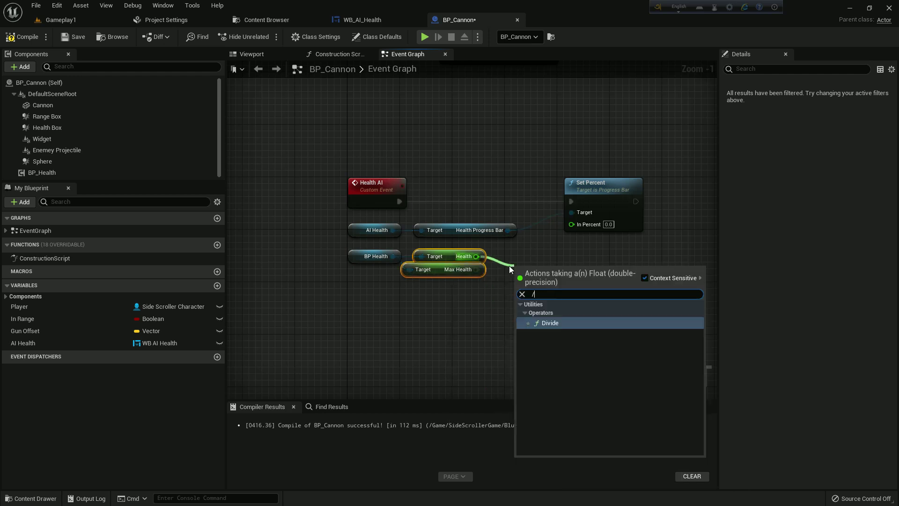
key("Return")
left_click_drag(476, 270, 521, 280)
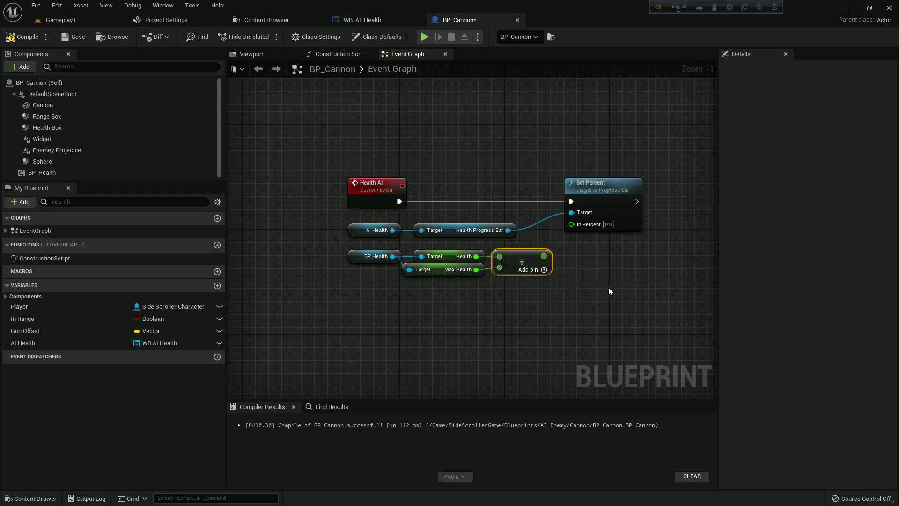
right_click_drag(608, 287, 538, 288)
left_click(538, 287)
left_click_drag(488, 258, 525, 227)
scroll(523, 255, "down", 3)
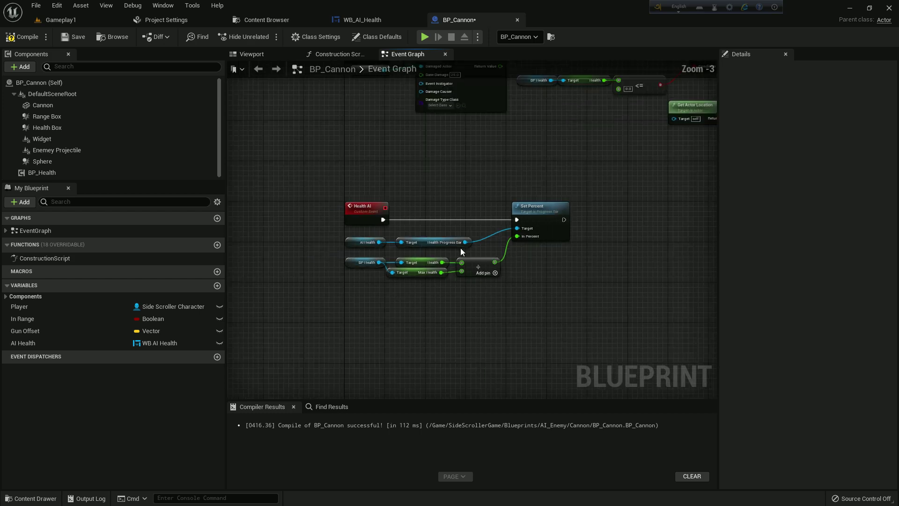
Compile BP_Cannon and bring the Health AI event back into view
left_click(22, 36)
right_click_drag(374, 180, 361, 275)
scroll(360, 216, "down", 1)
scroll(368, 231, "down", 1)
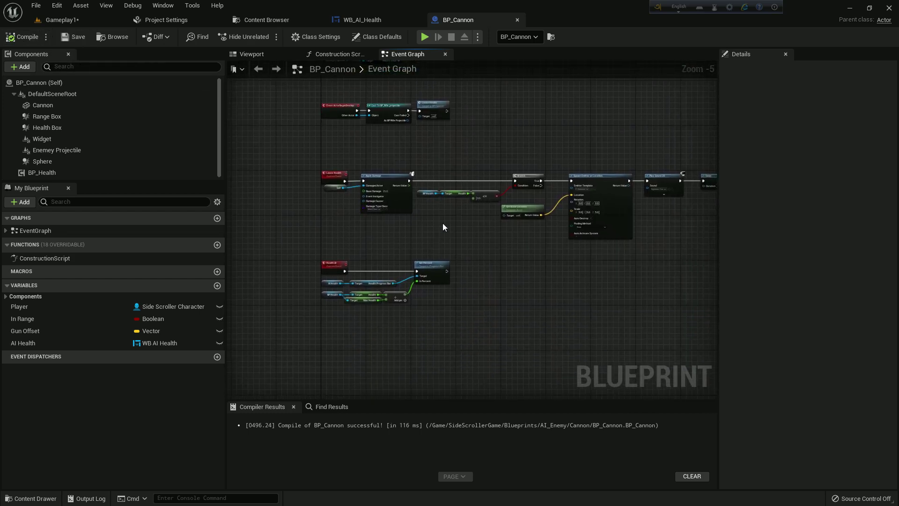
scroll(443, 227, "up", 3)
right_click_drag(442, 227, 337, 222)
scroll(373, 326, "up", 3)
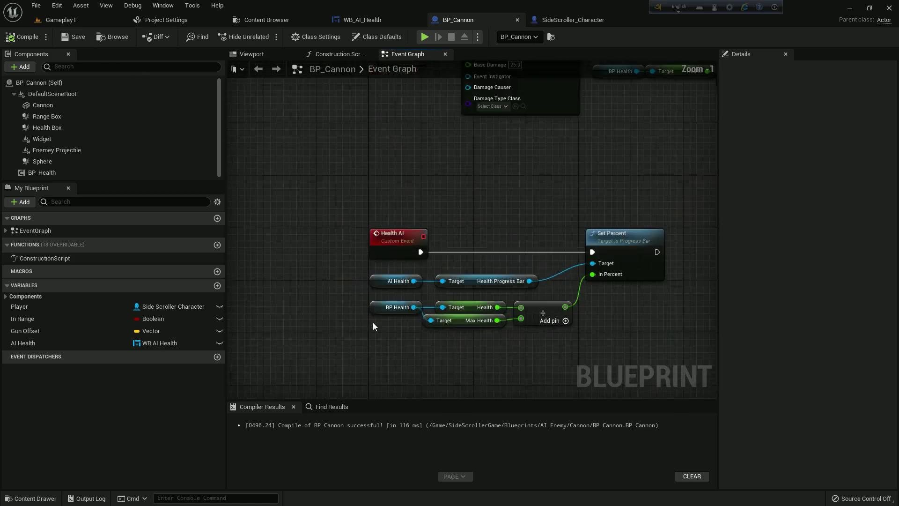
left_click(382, 233)
scroll(449, 233, "down", 4)
scroll(472, 205, "down", 1)
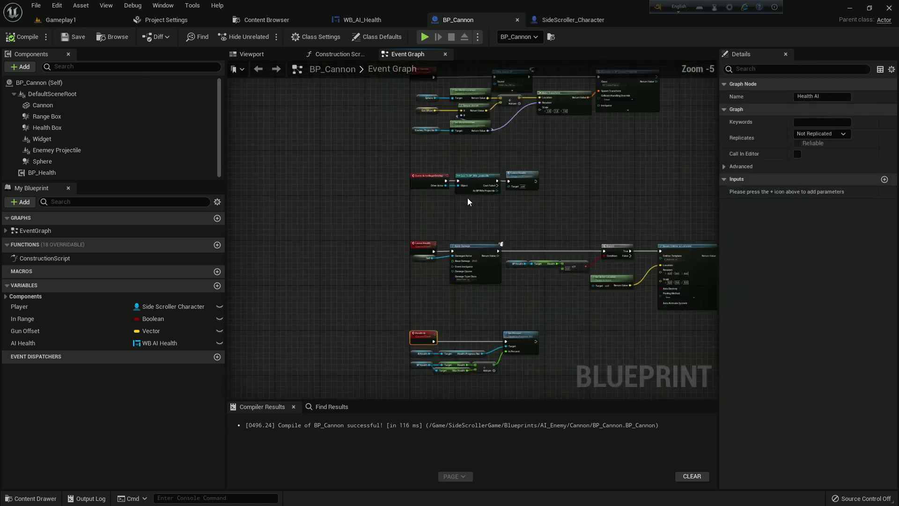
scroll(468, 201, "down", 1)
Call Health AI from the Tick Sequence's Then 1 output and return to Gameplay1
right_click_drag(458, 302, 468, 201)
scroll(467, 201, "up", 2)
scroll(417, 185, "up", 3)
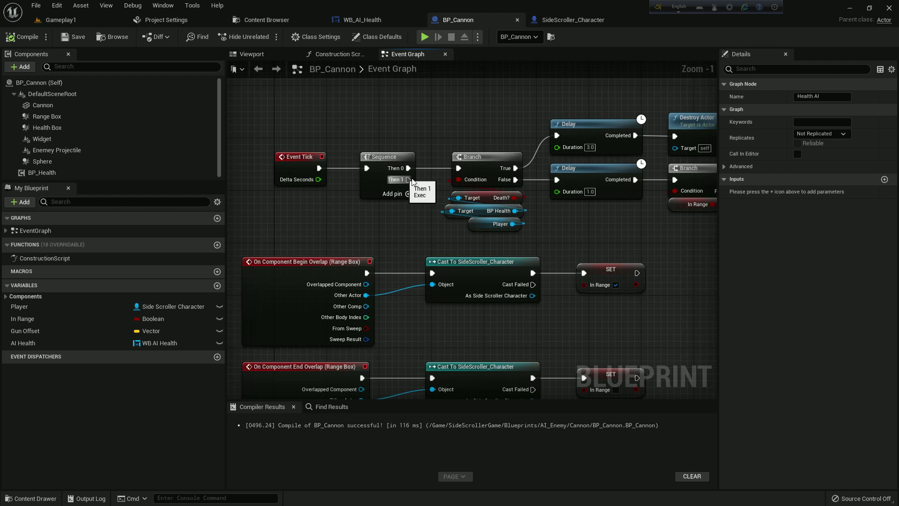
left_click_drag(407, 179, 565, 235)
type("hea")
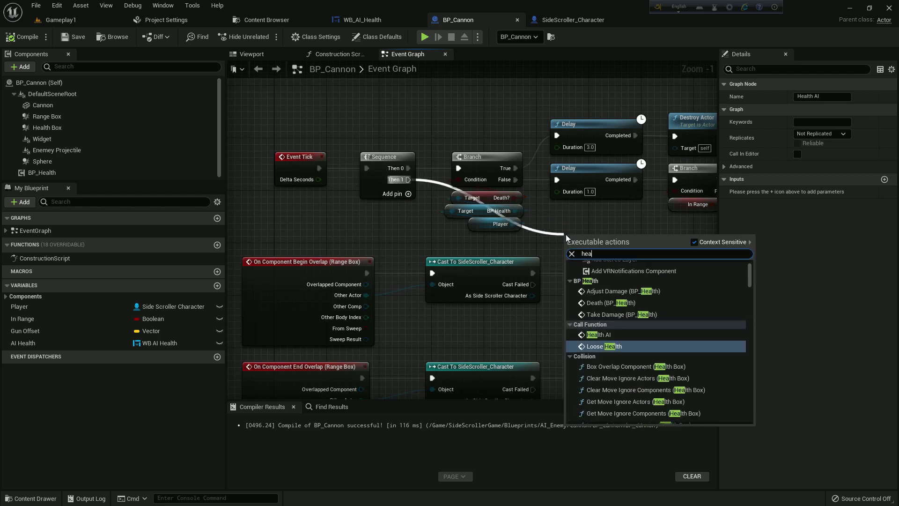
type("lth")
key("Up")
key("Return")
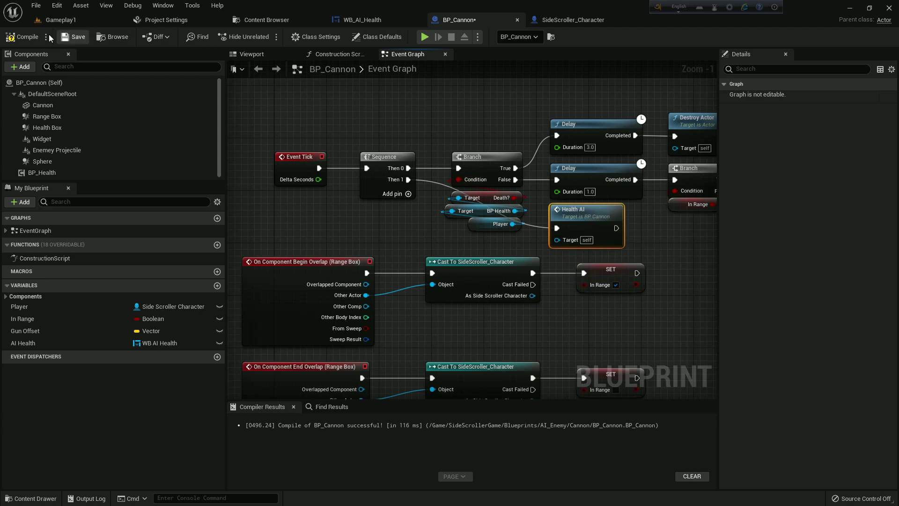
left_click(73, 21)
Save the modified content, including the Gameplay1 level
key("ctrl+space")
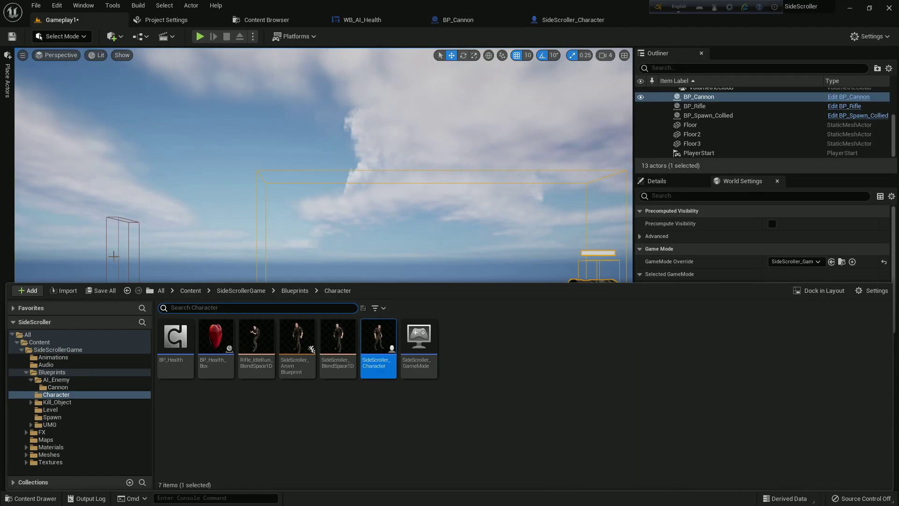
left_click(101, 290)
left_click(520, 363)
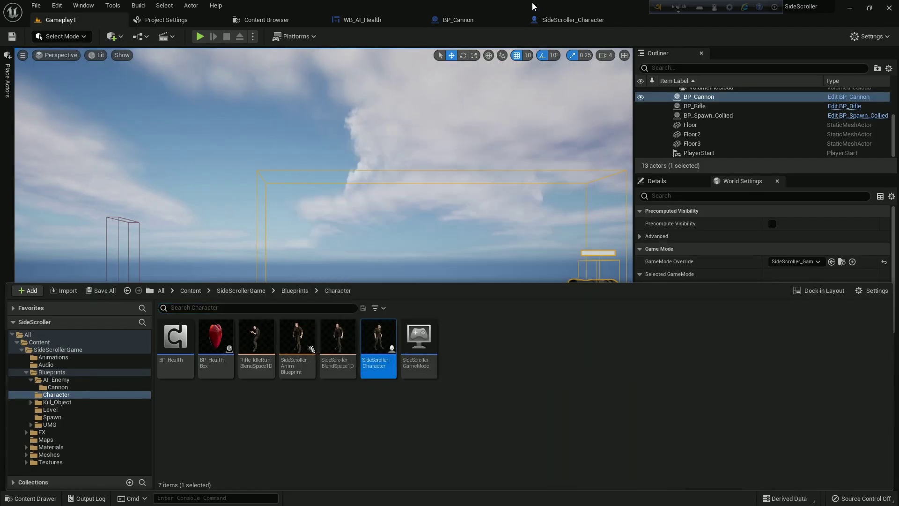
Check the SideScroller_Character blueprint, then return to the Gameplay1 level view
left_click(562, 20)
left_click(447, 176)
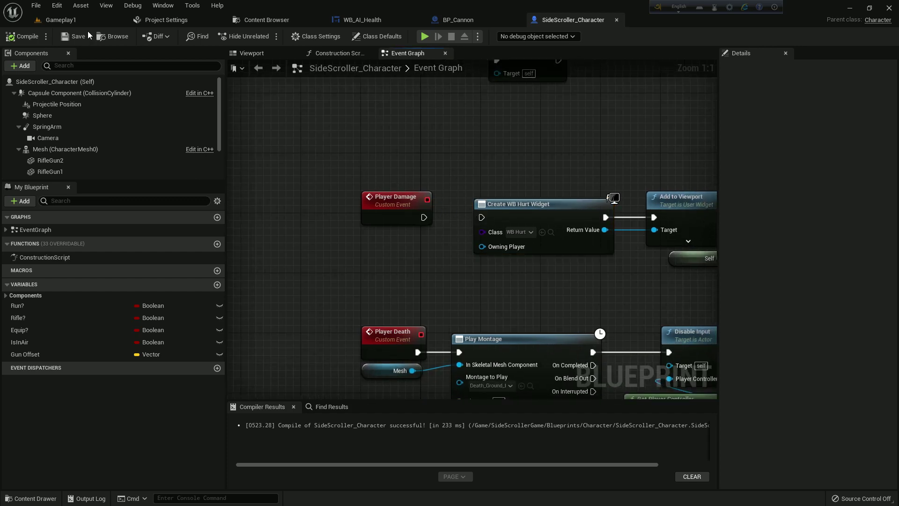
left_click(58, 20)
Play-test Gameplay1, aiming the rifle at the cannon and firing until it explodes
key("alt+p")
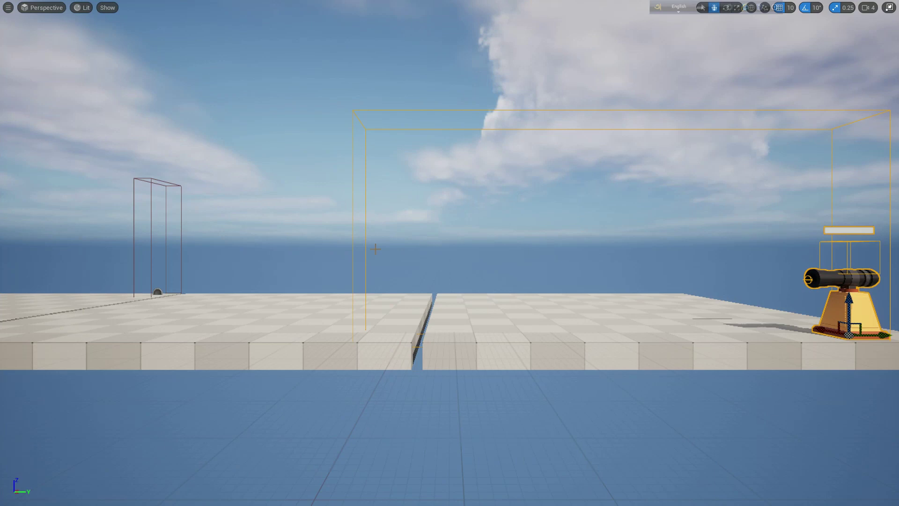
key("a")
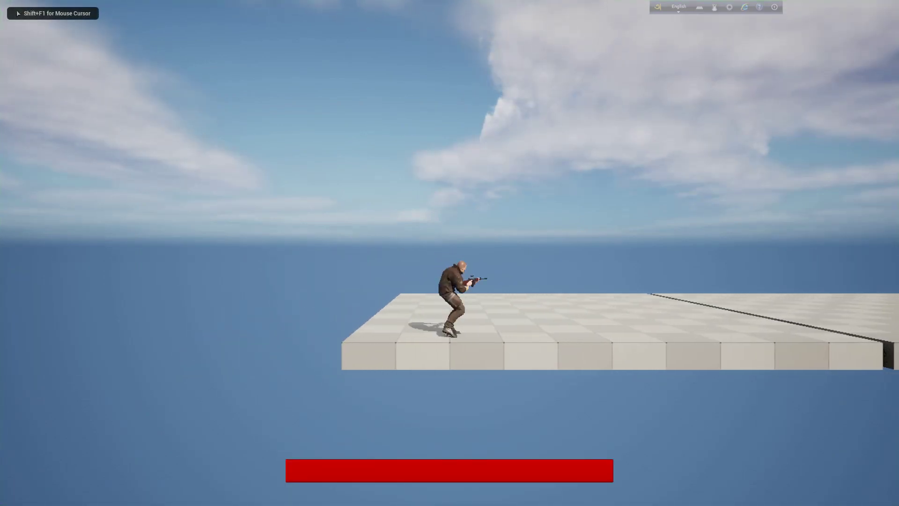
key("d")
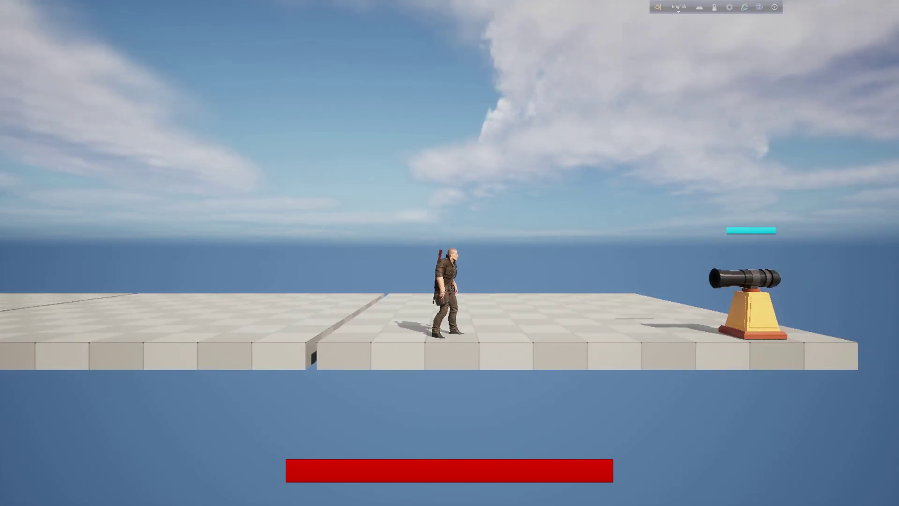
right_click(450, 253)
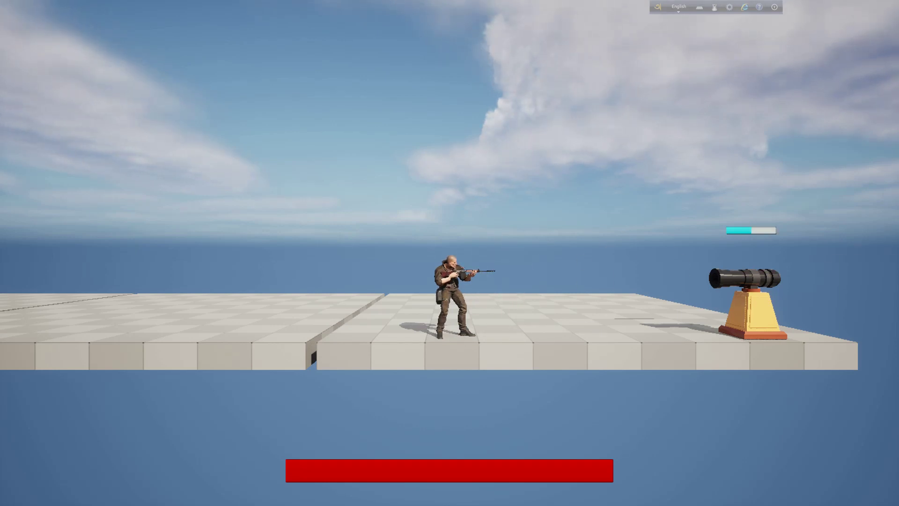
left_click(450, 253)
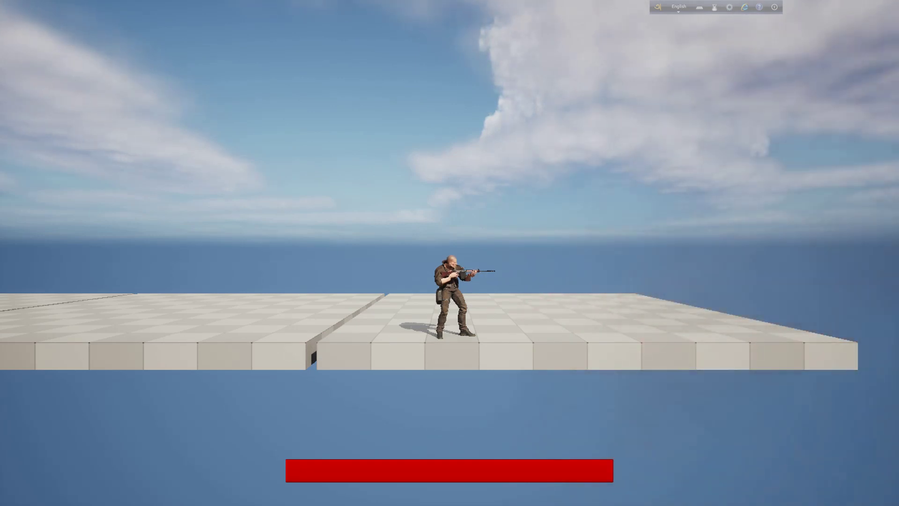
key("a")
key("d")
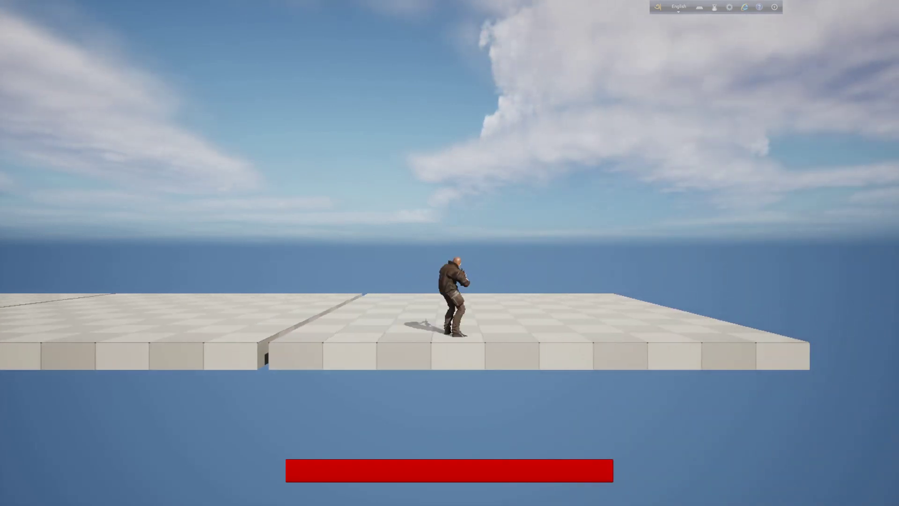